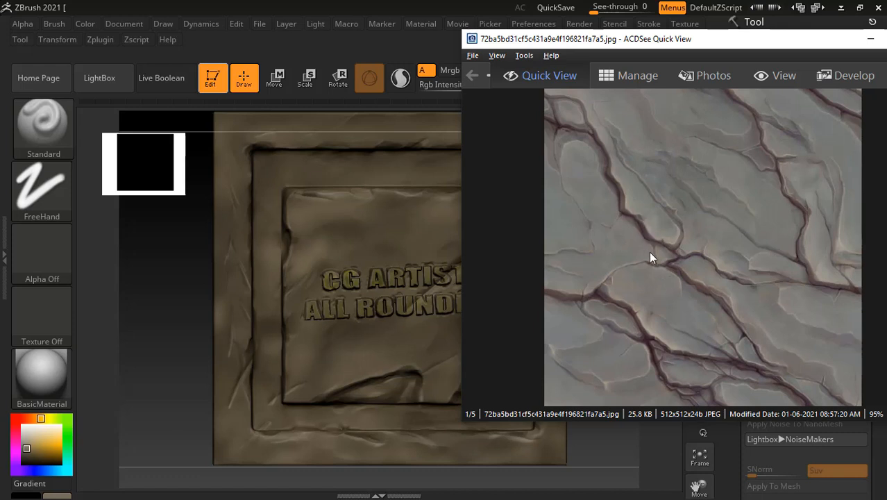
Switch the reference to the brown rocks image and paint muted brown patches along the stone frame's left border.
scroll(649, 252, down, 1)
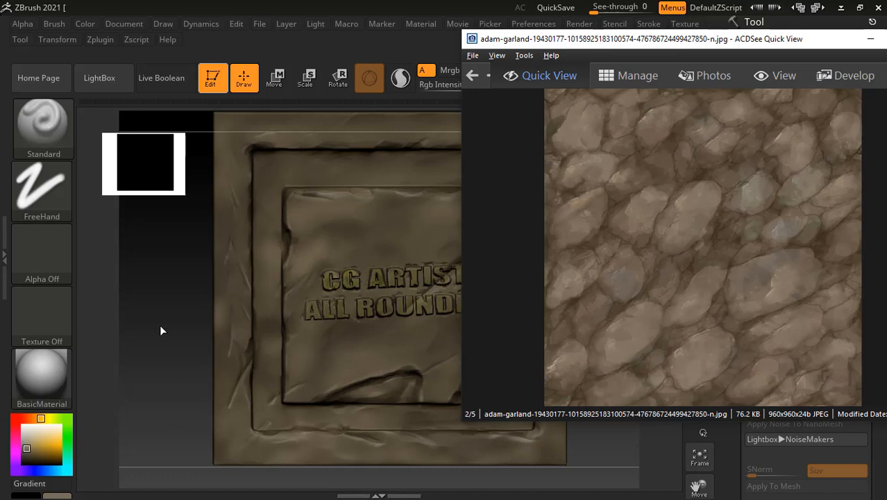
drag(160, 331, 210, 283)
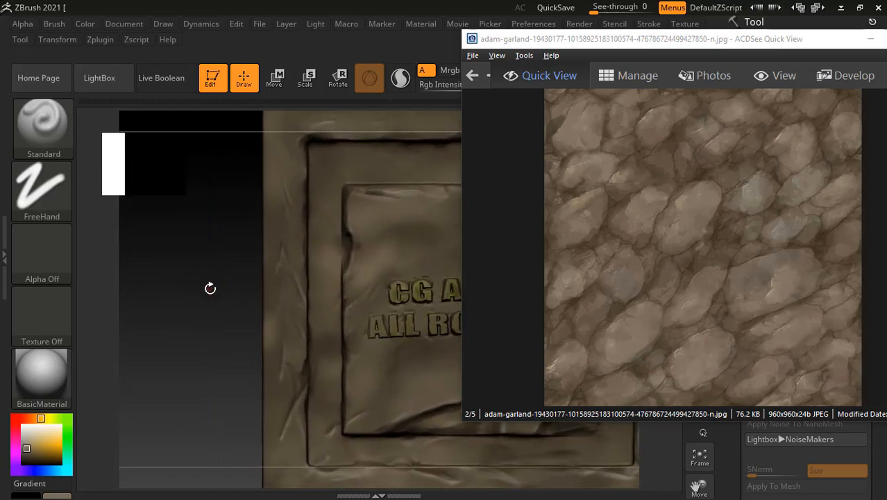
alt+drag(280, 241, 219, 271)
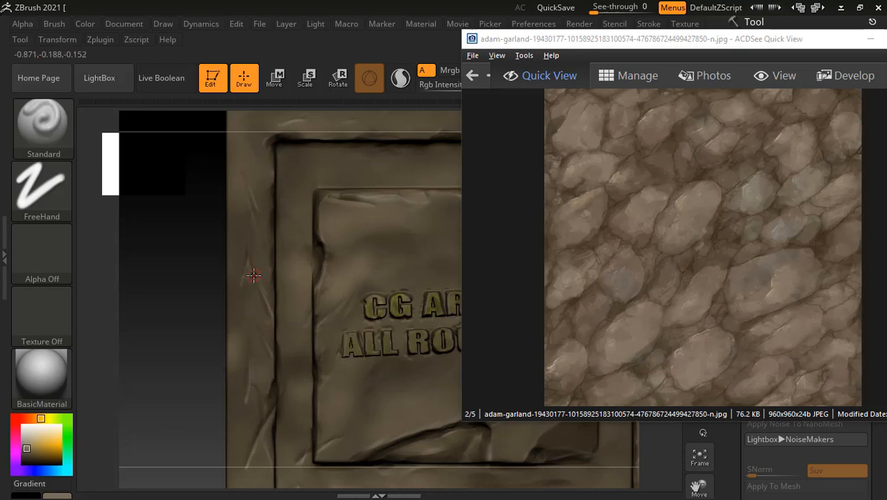
click(29, 449)
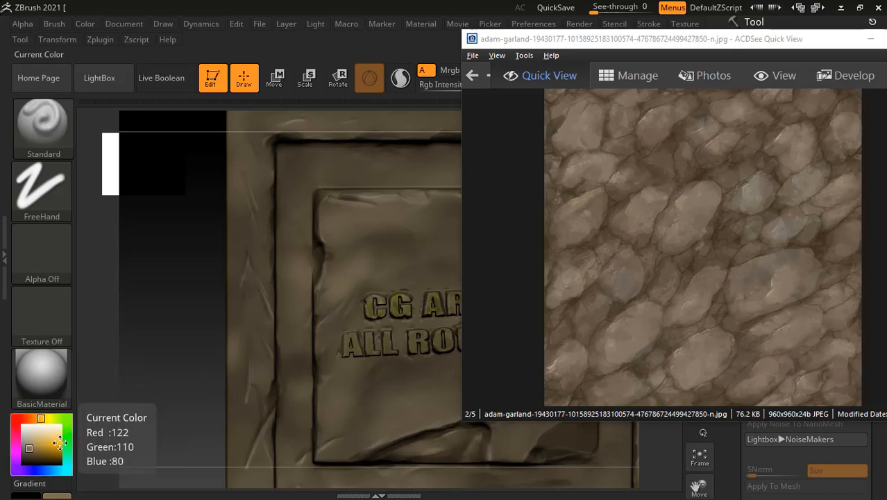
key(ctrl)
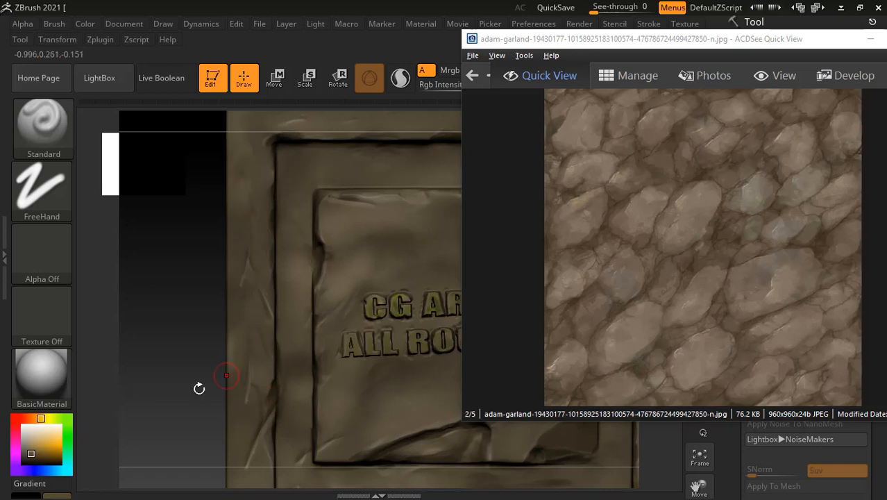
key(ctrl)
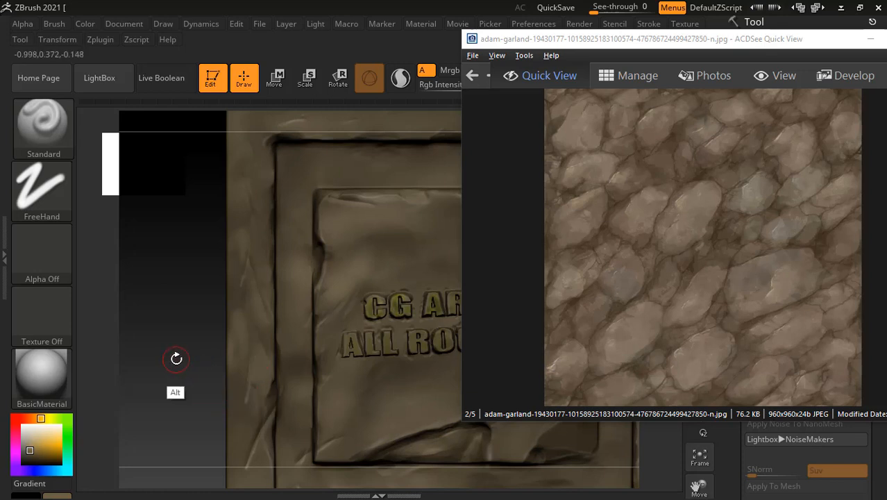
alt+drag(175, 359, 161, 268)
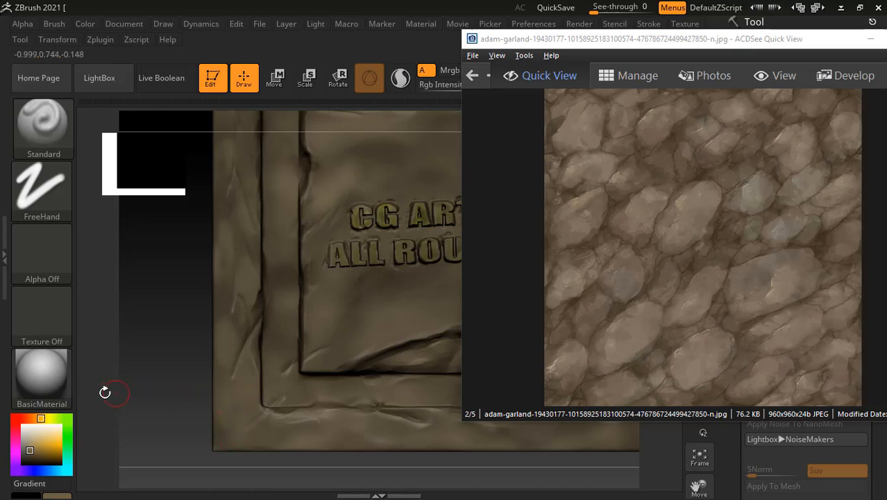
mouse_move(143, 309)
alt+mouse_down()
mouse_move(145, 346)
mouse_move(171, 410)
alt+mouse_up()
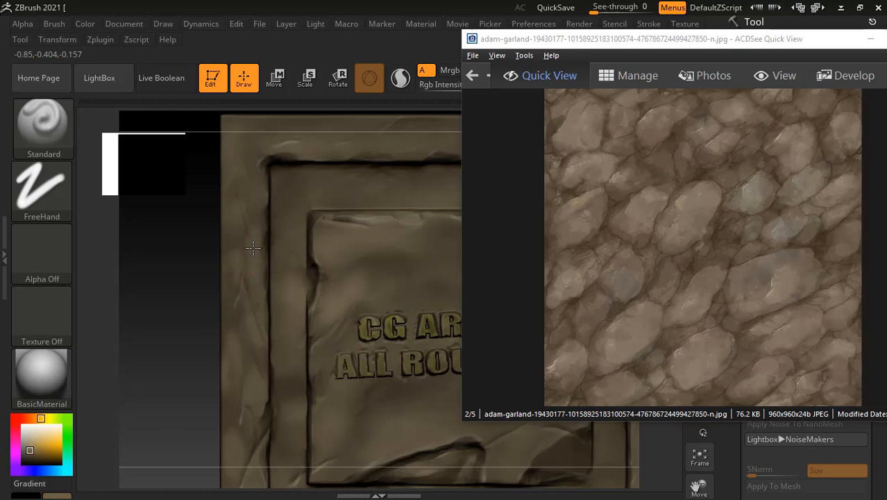
alt+drag(192, 356, 145, 289)
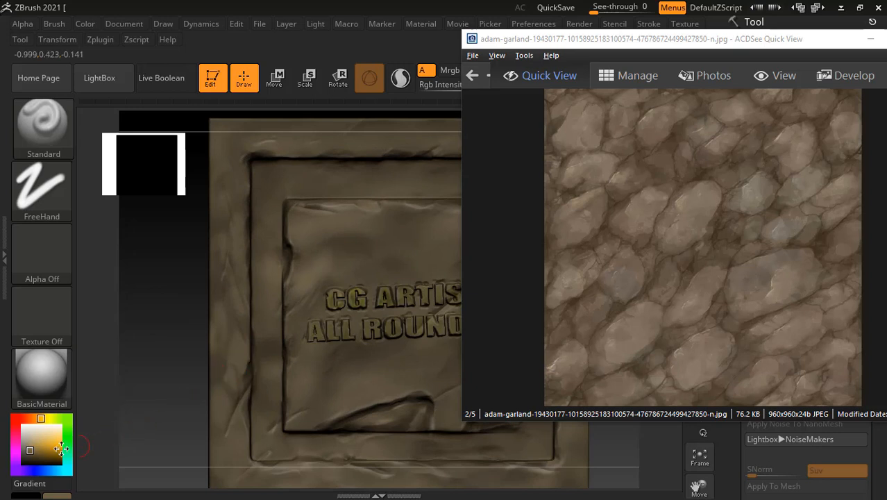
Pick a warmer, darker brown and paint dark gaps between the stone patches down the frame's left border.
click(36, 455)
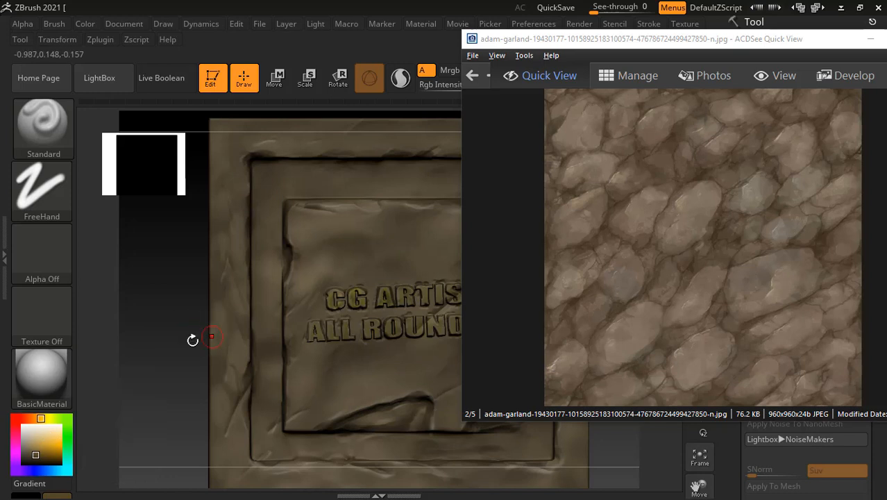
mouse_move(192, 339)
alt+mouse_down()
mouse_move(154, 311)
mouse_move(169, 281)
mouse_move(245, 255)
alt+mouse_up()
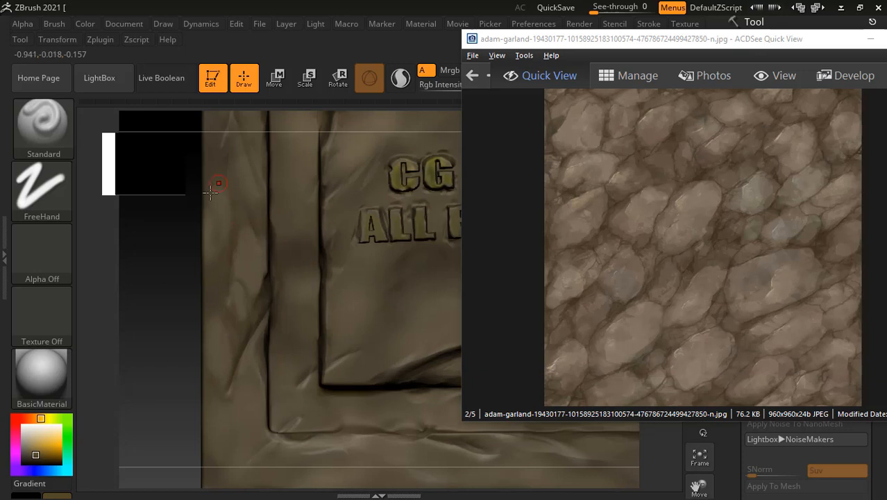
alt+drag(176, 234, 186, 312)
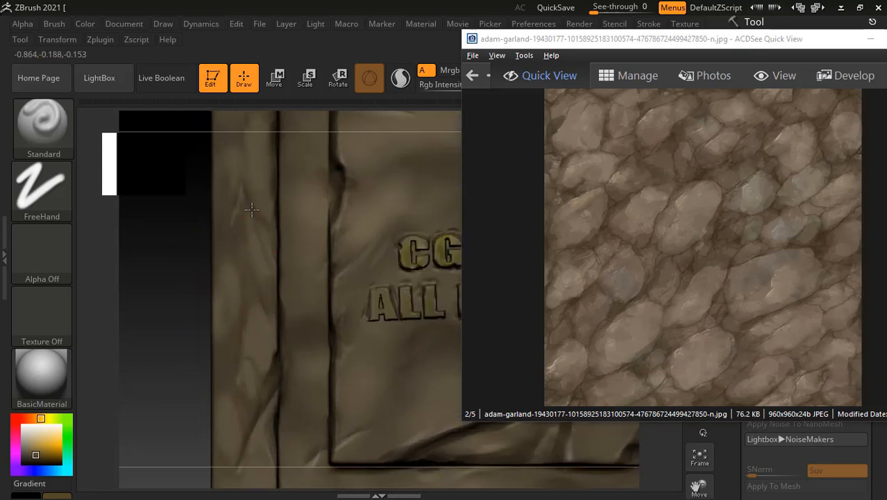
alt+drag(179, 247, 199, 299)
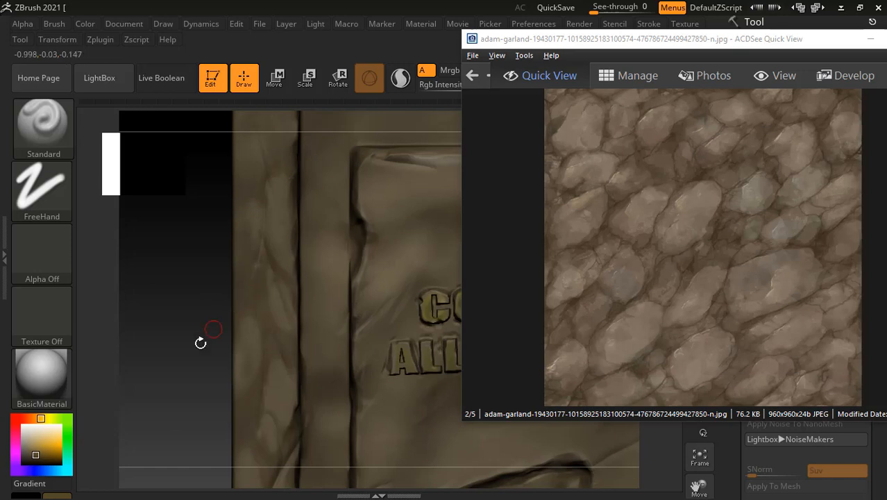
alt+drag(200, 342, 144, 289)
mouse_move(184, 335)
alt+mouse_down()
mouse_move(199, 360)
mouse_move(178, 308)
alt+mouse_up()
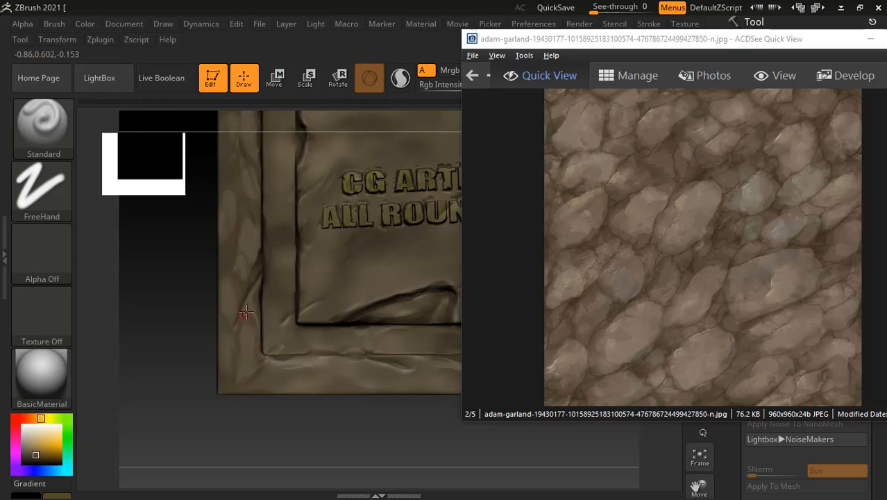
Pick a light tan and paint an elongated stone patch at the frame's lower-left corner.
key(f)
drag(187, 318, 397, 438)
alt+drag(118, 337, 160, 355)
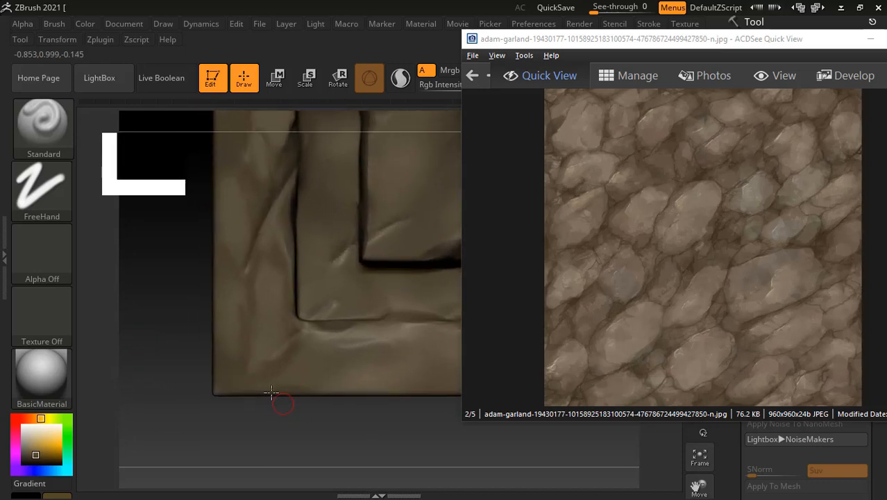
drag(37, 454, 34, 440)
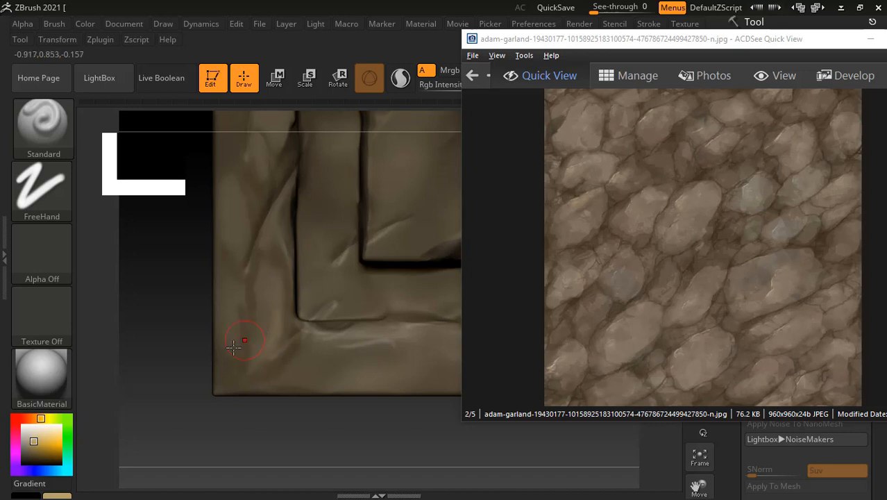
mouse_move(285, 290)
mouse_down()
mouse_move(294, 317)
mouse_move(271, 324)
mouse_move(270, 305)
mouse_up()
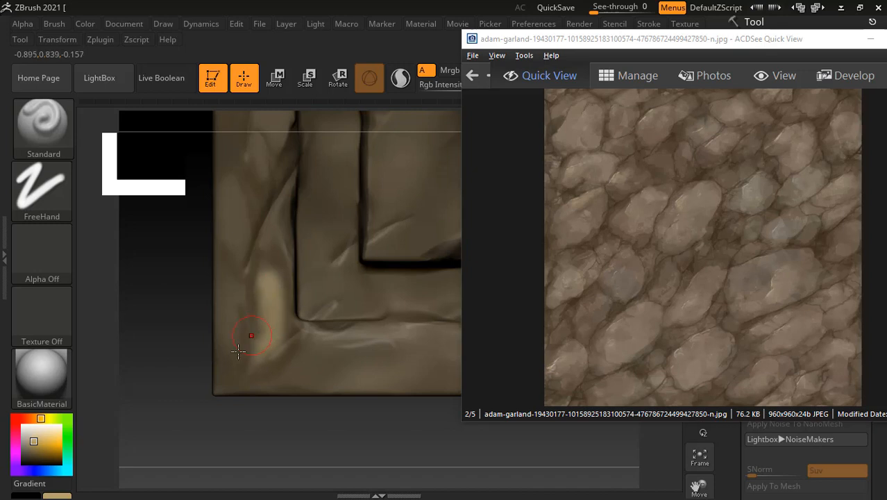
Shade the inside of the lower-left corner's tan patch with a darker tan, leaving a lighter rim.
click(34, 449)
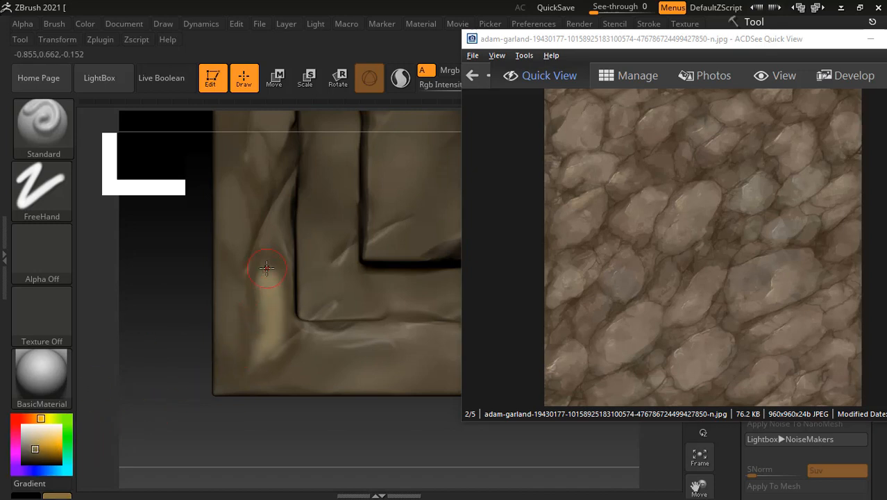
drag(267, 268, 265, 285)
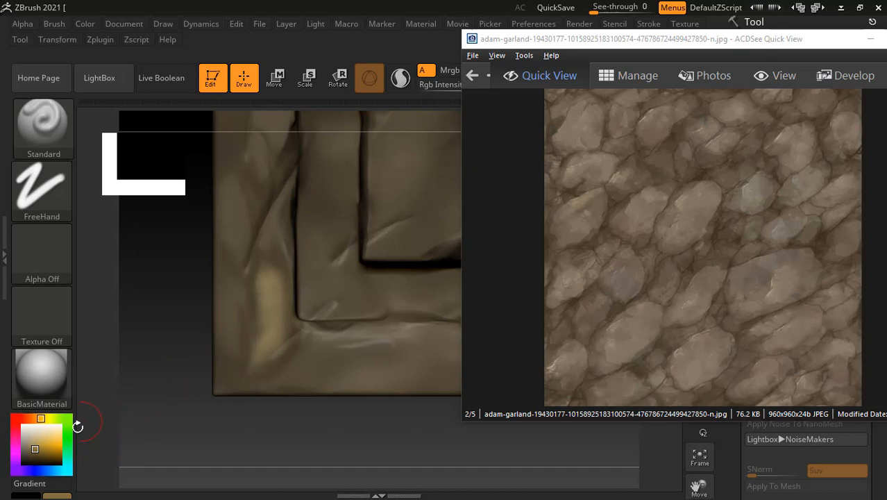
mouse_move(50, 449)
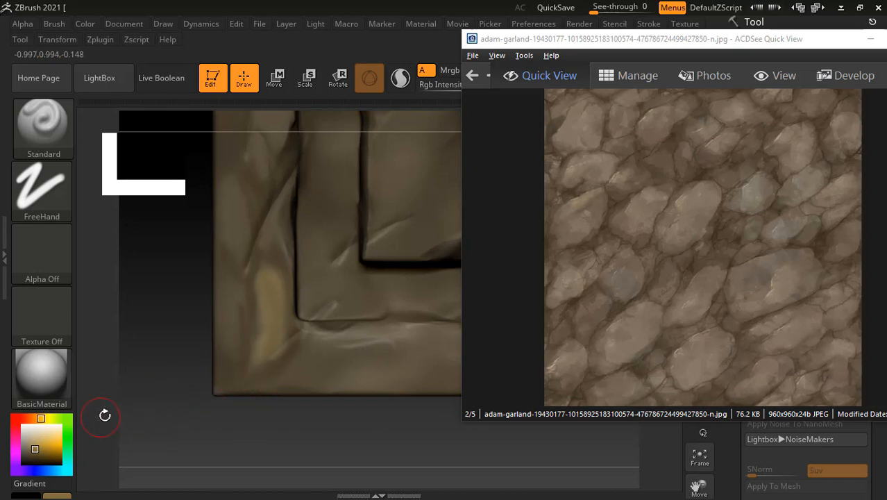
Pick a pale beige and paint a highlight over the upper rim and side of the corner patch.
key(ctrl)
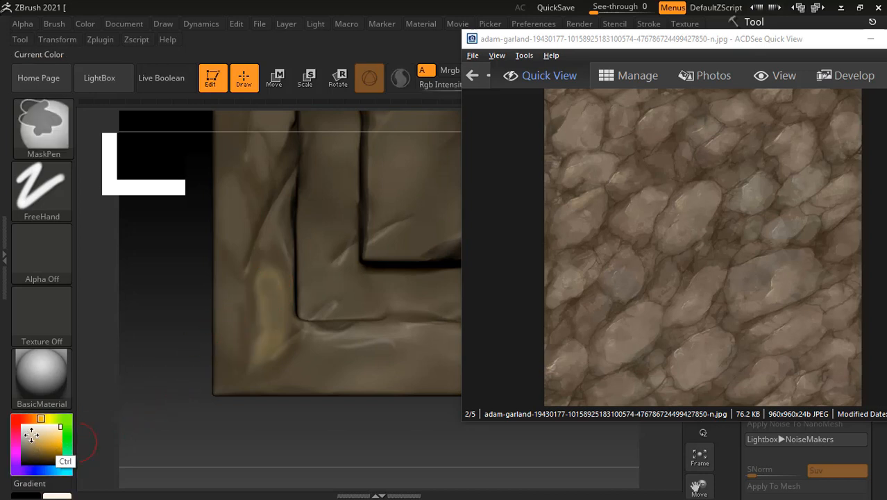
ctrl+drag(34, 437, 233, 298)
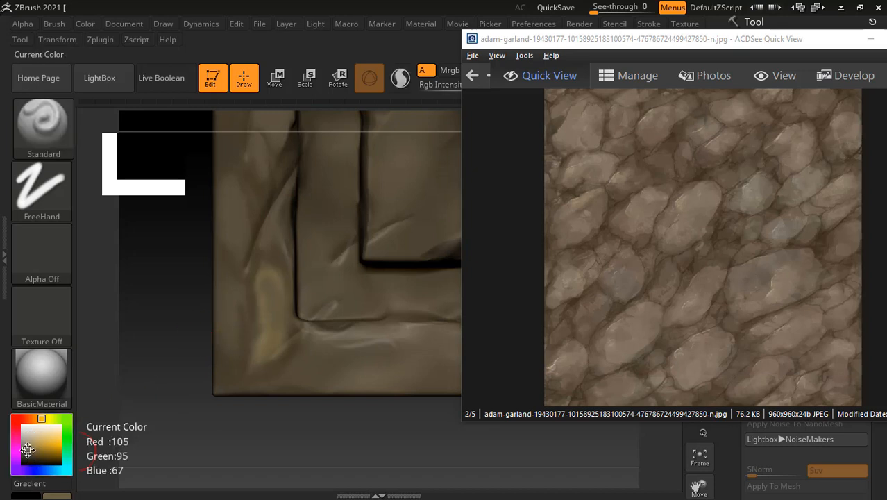
drag(35, 458, 32, 445)
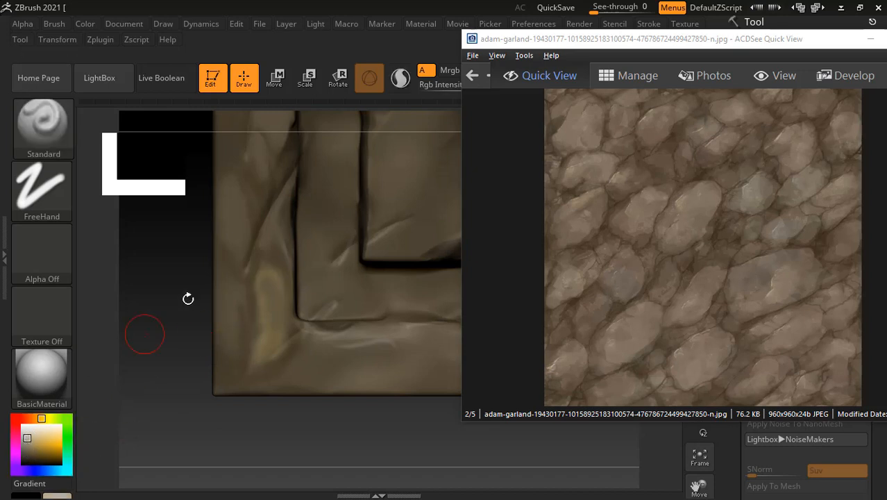
click(264, 278)
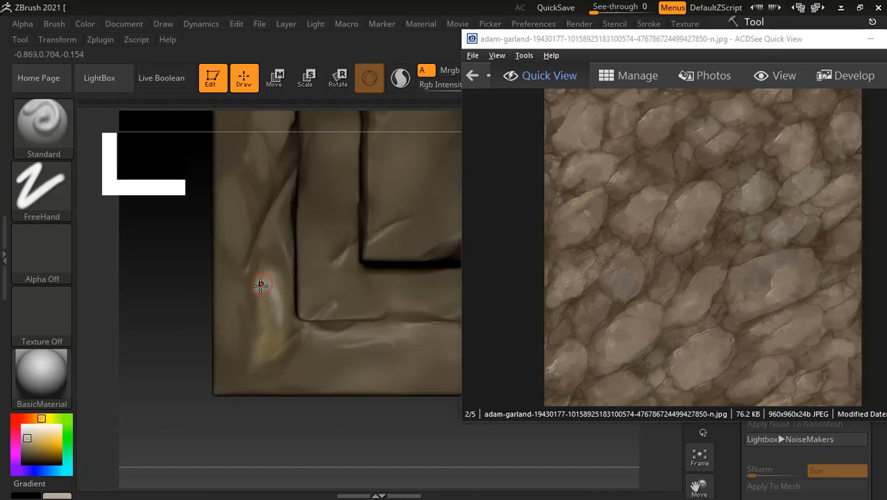
mouse_move(259, 285)
mouse_down()
mouse_move(276, 281)
mouse_move(275, 347)
mouse_up()
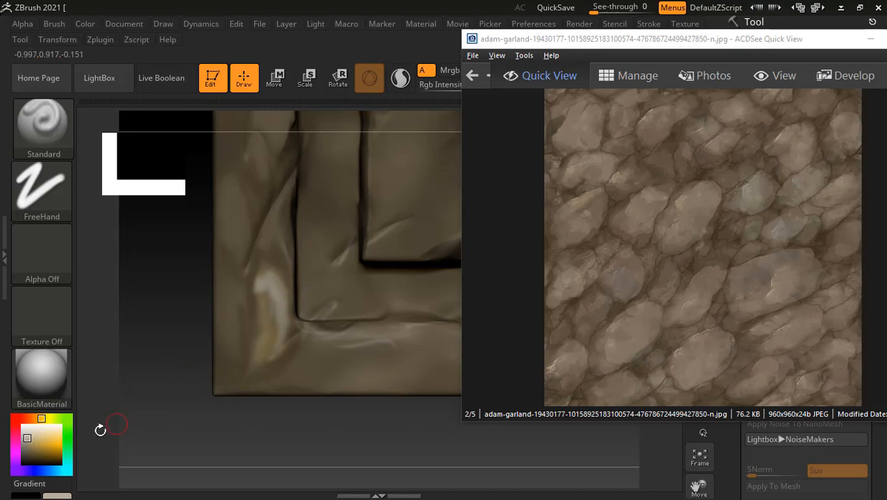
Blend the center and lower part of the corner patch with a muted brown, keeping the pale upper rim.
mouse_move(47, 447)
mouse_down()
mouse_move(119, 412)
mouse_move(236, 299)
mouse_move(234, 310)
mouse_up()
key(ctrl+z)
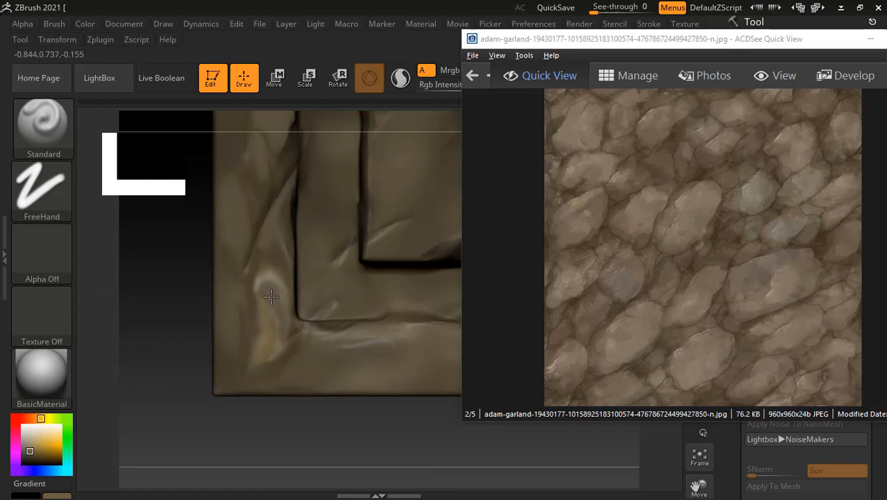
drag(271, 297, 275, 328)
key(ctrl)
drag(263, 340, 274, 330)
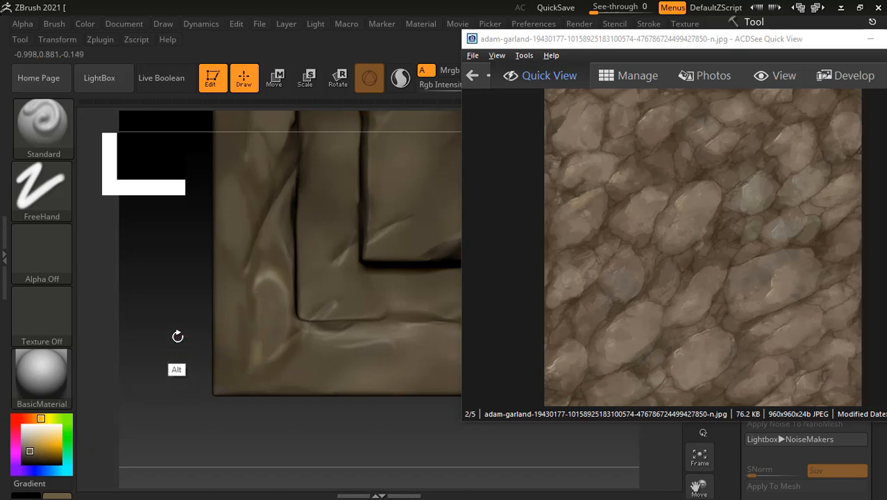
Review the painted left border and switch the reference to the grey stone image maxresdefault.jpg.
mouse_move(178, 337)
alt+mouse_down()
mouse_move(165, 306)
mouse_move(168, 348)
mouse_move(181, 358)
alt+mouse_up()
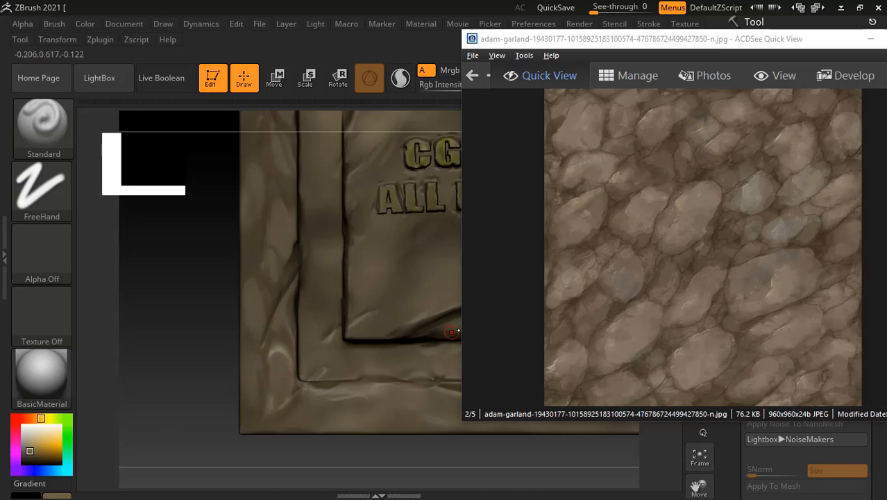
click(704, 259)
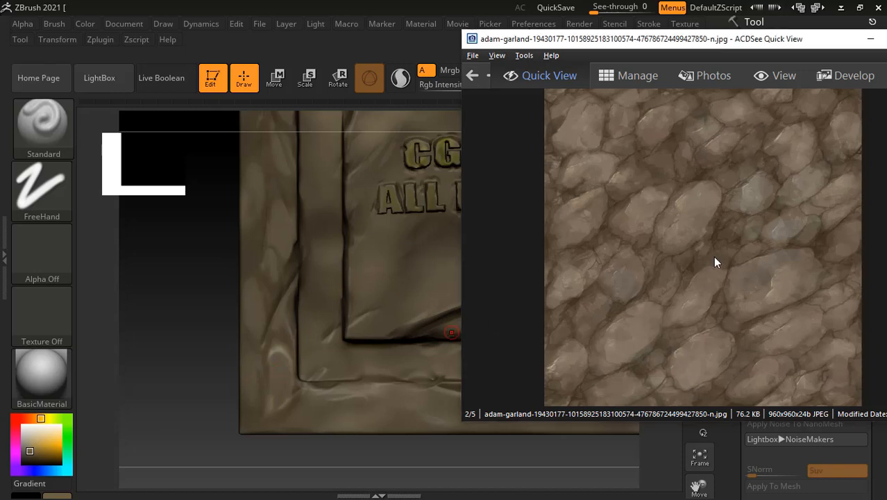
scroll(716, 261, down, 1)
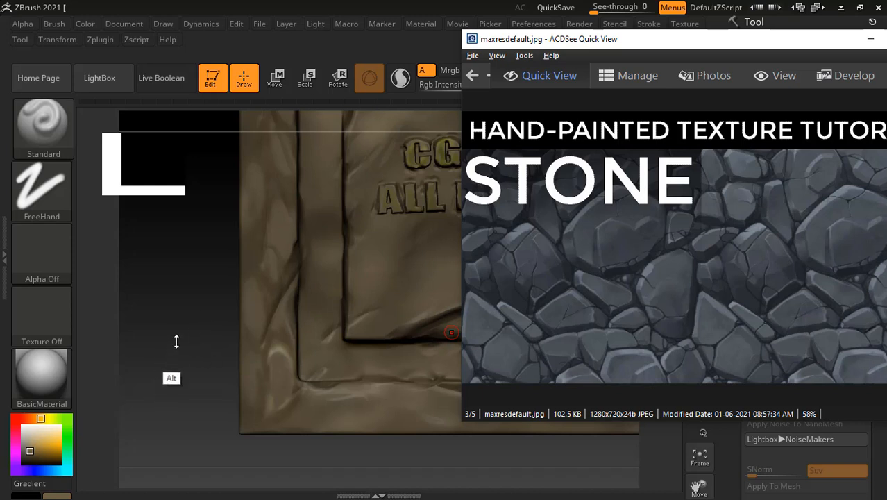
Paint a second stone patch at the frame's lower-left outer edge in pale beige, filling its inside with tan.
drag(170, 372, 238, 333)
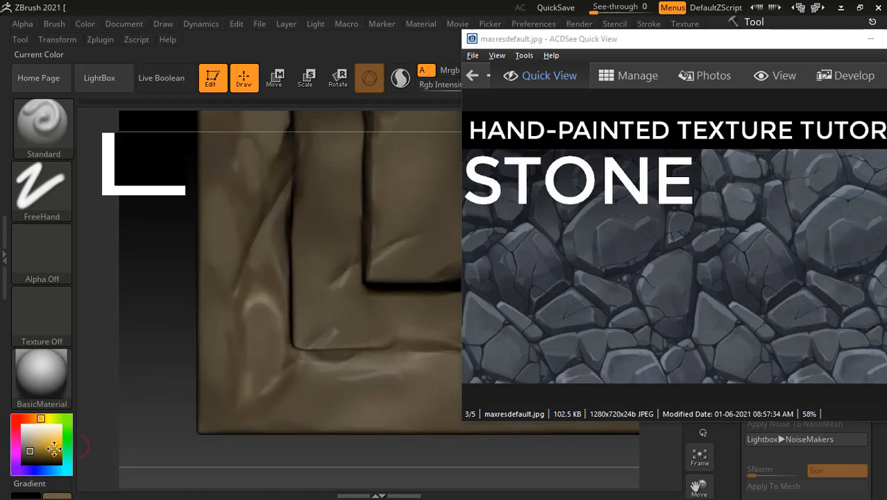
drag(30, 446, 31, 436)
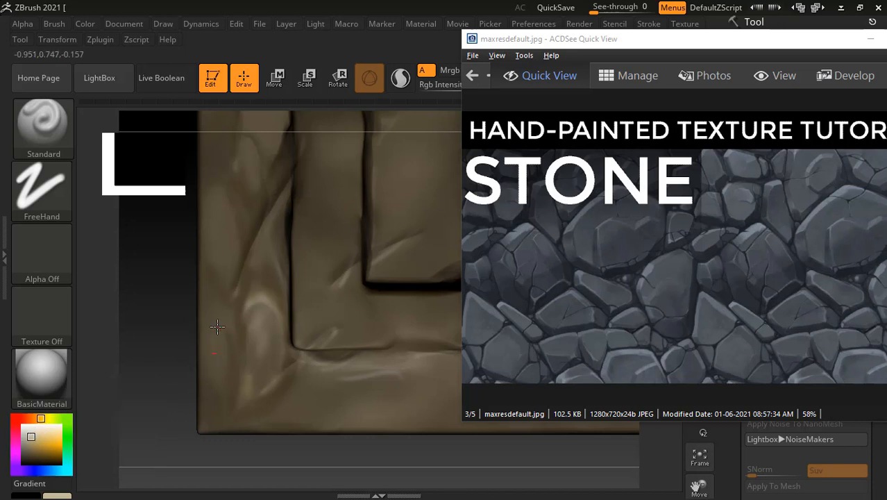
mouse_move(218, 330)
mouse_down()
mouse_move(217, 321)
mouse_move(209, 327)
mouse_move(221, 357)
mouse_move(223, 325)
mouse_move(211, 308)
mouse_move(218, 353)
mouse_move(220, 344)
mouse_move(198, 367)
mouse_up()
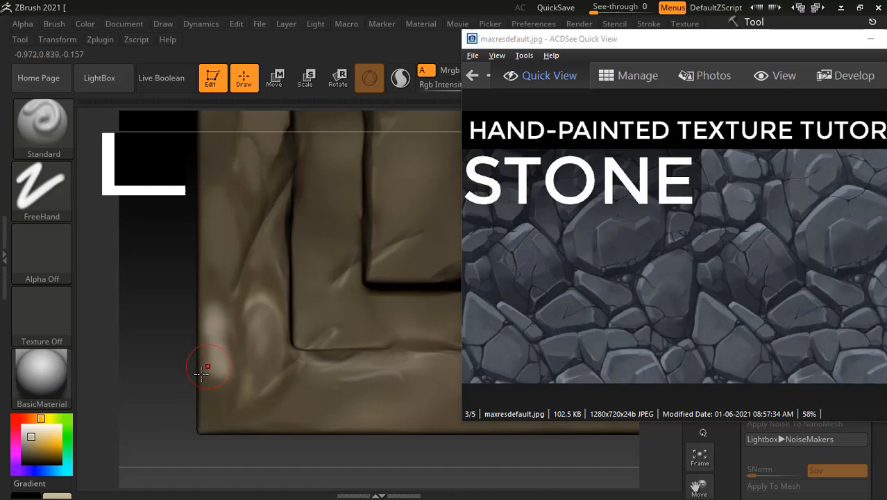
drag(19, 439, 32, 445)
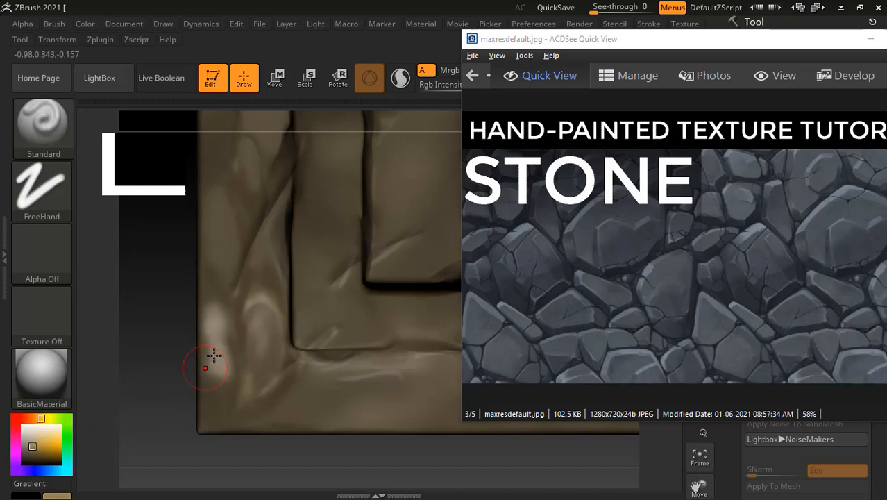
drag(214, 321, 219, 357)
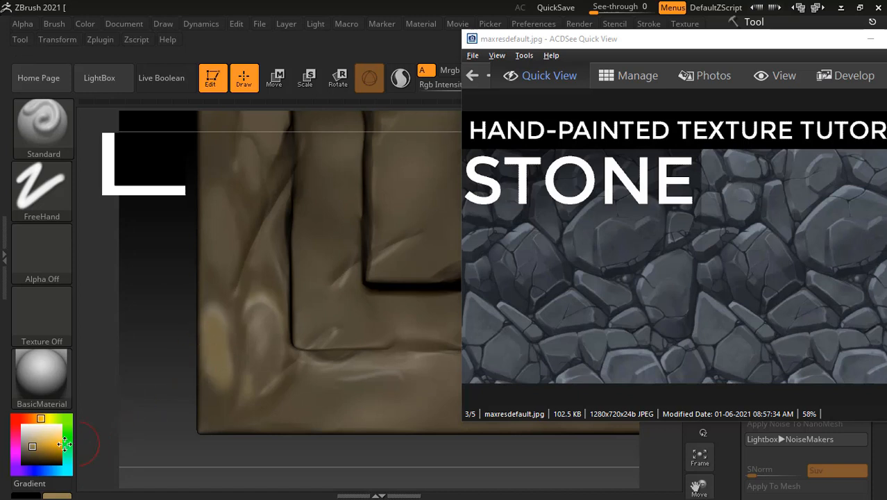
Blend the lower-left outer patch with a muted brown and outline the stones beside it in pale beige.
drag(32, 446, 28, 450)
drag(206, 322, 208, 319)
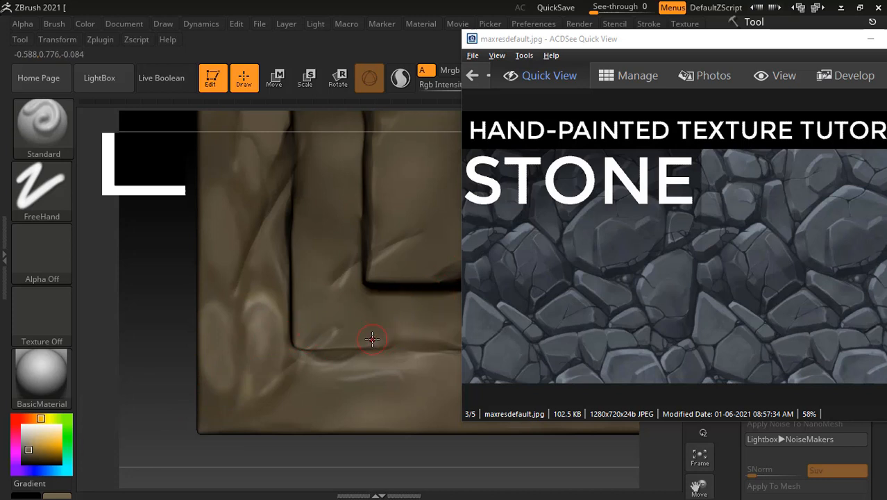
click(28, 437)
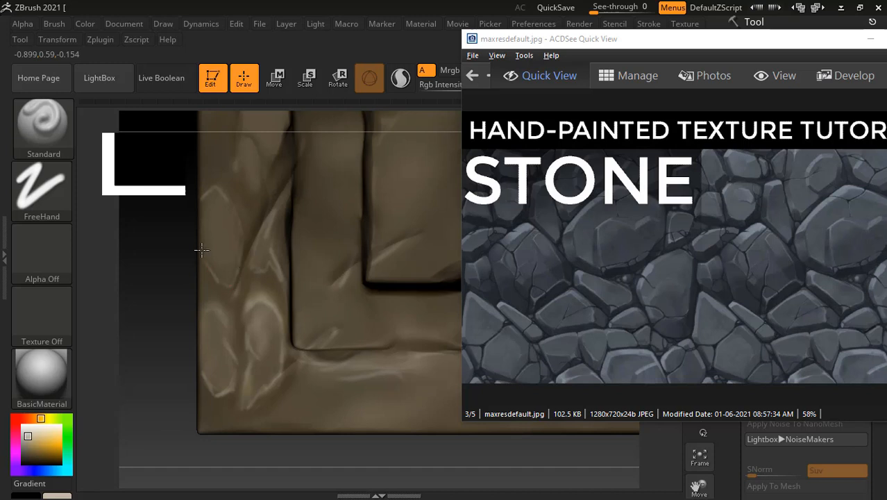
Outline a chain of irregular stones along the lower and middle left border with thin pale beige strokes.
alt+drag(151, 217, 177, 264)
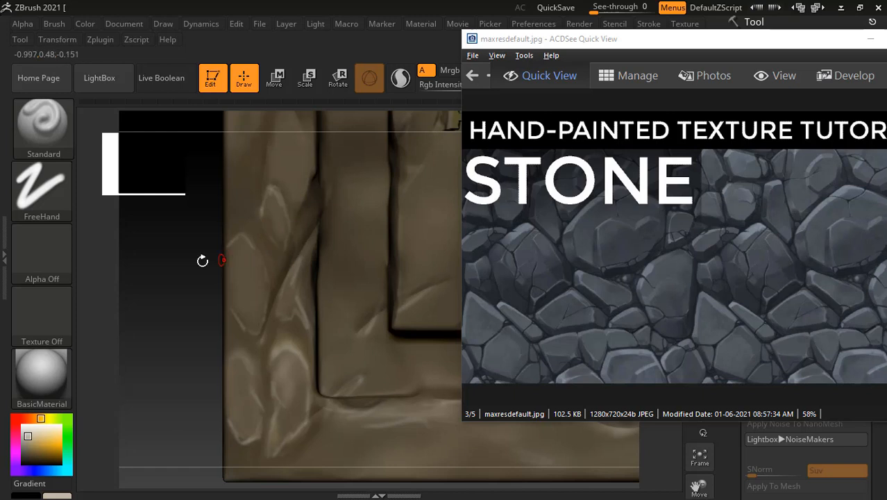
alt+drag(204, 257, 229, 277)
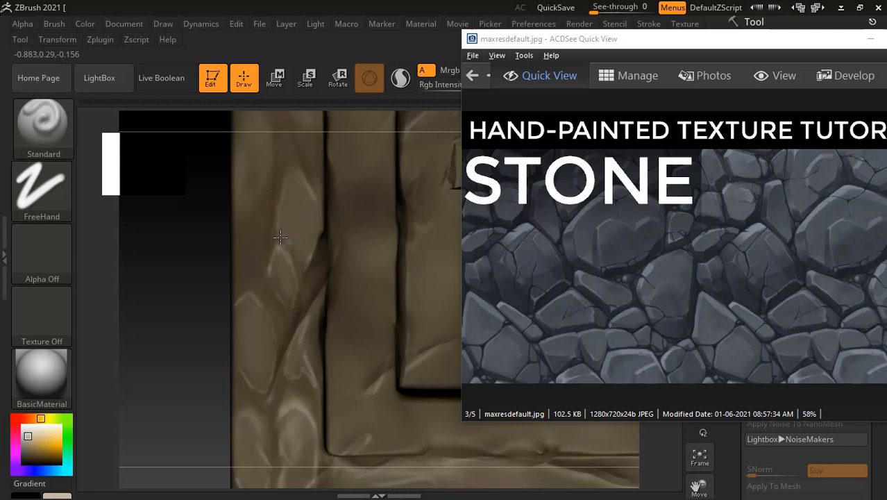
alt+drag(194, 253, 208, 325)
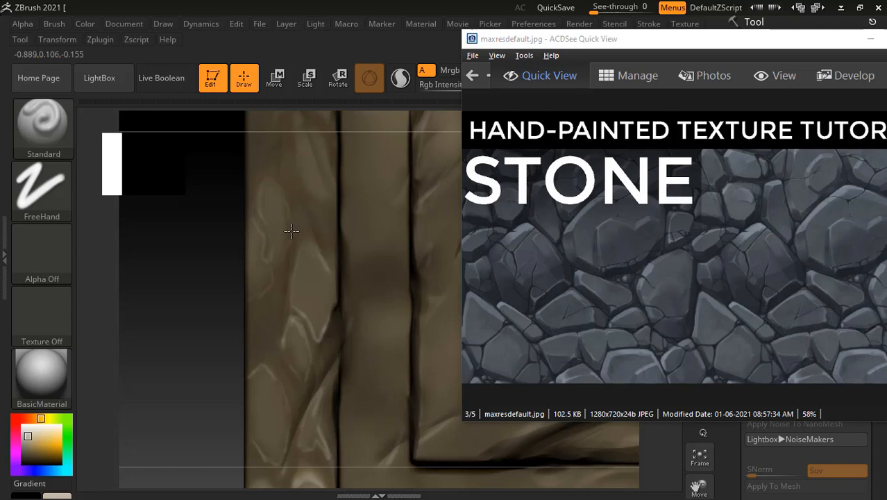
mouse_move(275, 186)
mouse_down()
mouse_move(257, 182)
mouse_move(260, 218)
mouse_up()
alt+drag(213, 233, 211, 309)
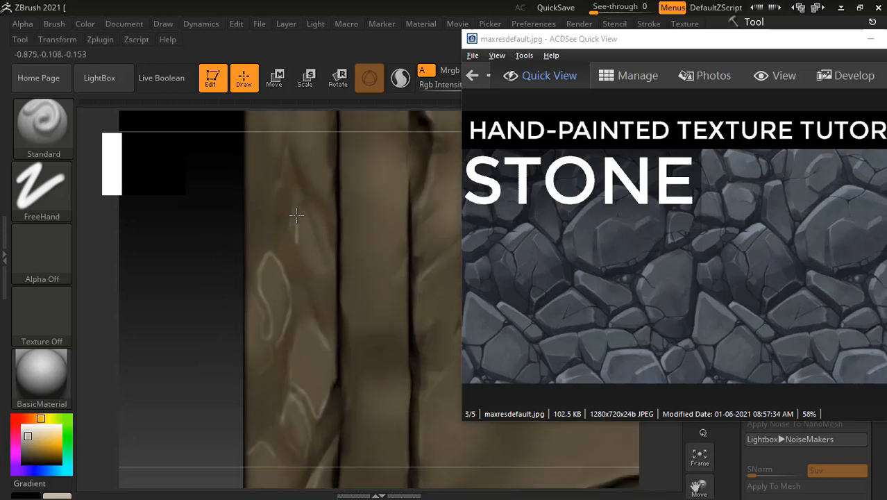
mouse_move(296, 216)
mouse_down()
mouse_move(296, 248)
mouse_move(319, 281)
mouse_up()
drag(323, 213, 335, 235)
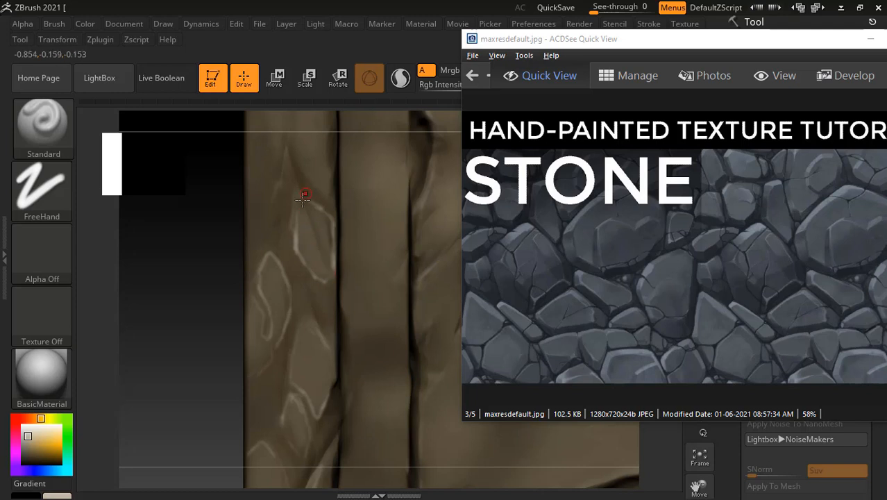
Outline the long stones on the upper part of the frame's left border in pale beige.
alt+drag(200, 251, 270, 248)
alt+right_drag(267, 204, 263, 248)
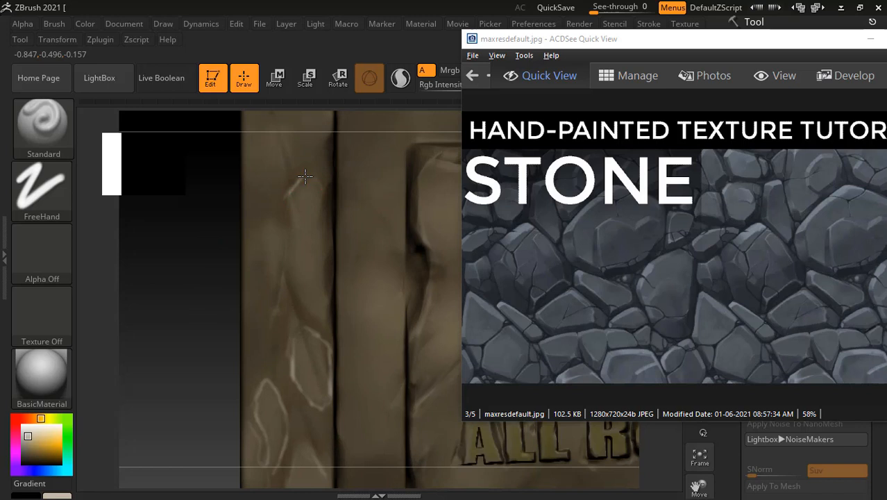
drag(287, 200, 285, 248)
mouse_move(286, 200)
mouse_down()
mouse_move(289, 279)
mouse_move(317, 320)
mouse_up()
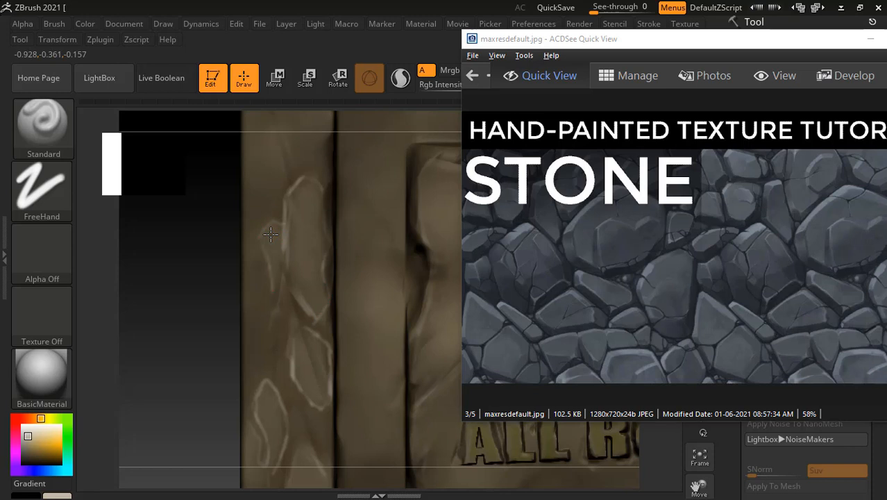
drag(230, 289, 248, 272)
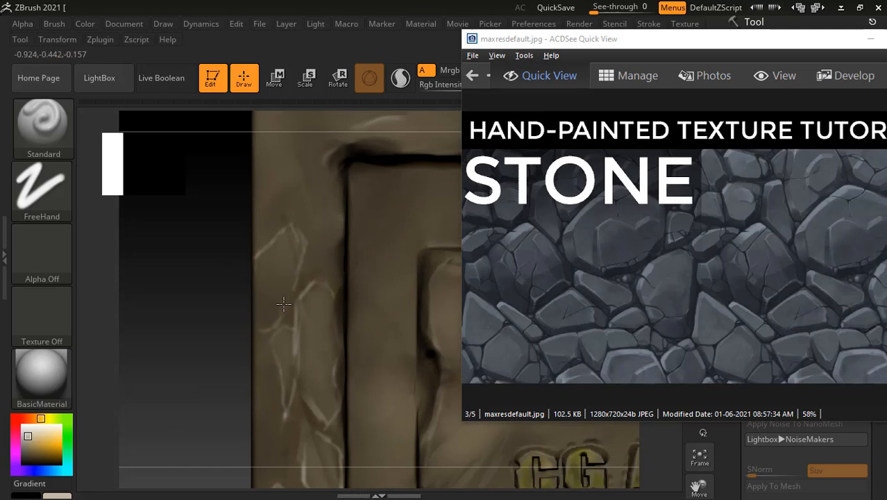
Outline angular stones around the frame's upper-left corner and onto the start of the top border in pale beige.
alt+drag(208, 192, 218, 277)
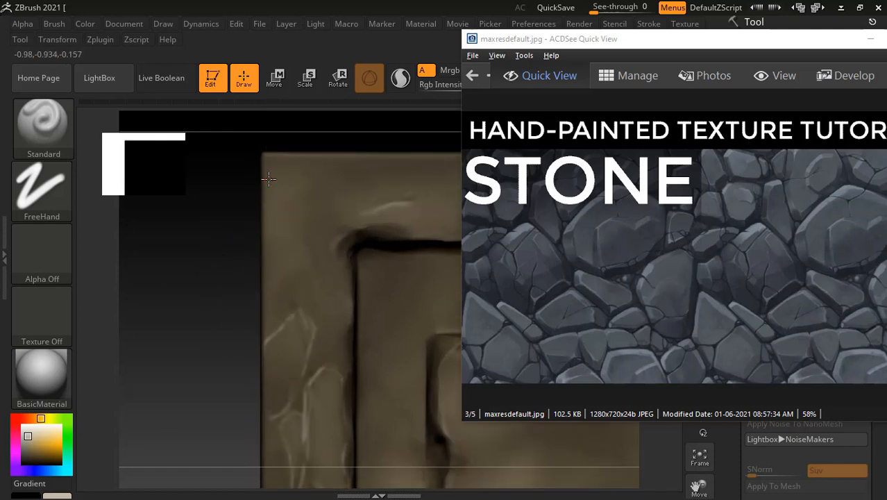
mouse_move(269, 180)
mouse_down()
mouse_move(303, 192)
mouse_move(330, 305)
mouse_move(286, 286)
mouse_move(263, 309)
mouse_up()
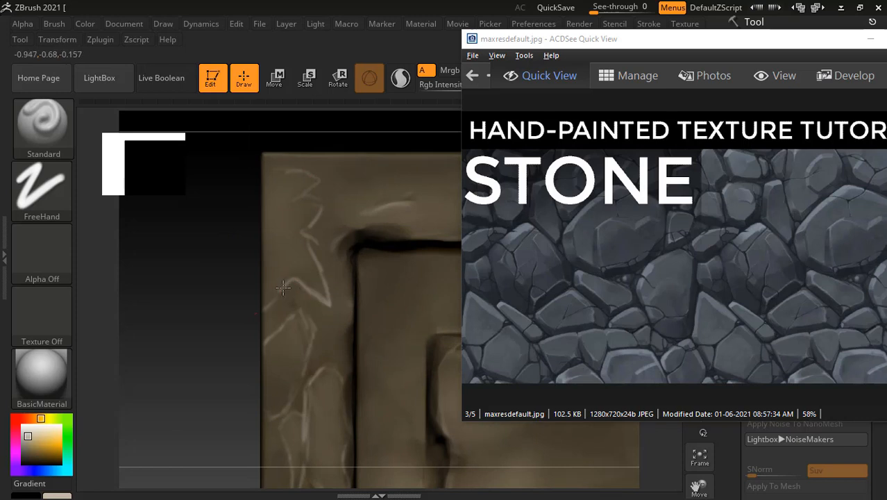
mouse_move(336, 249)
mouse_down()
mouse_move(341, 206)
mouse_move(329, 209)
mouse_up()
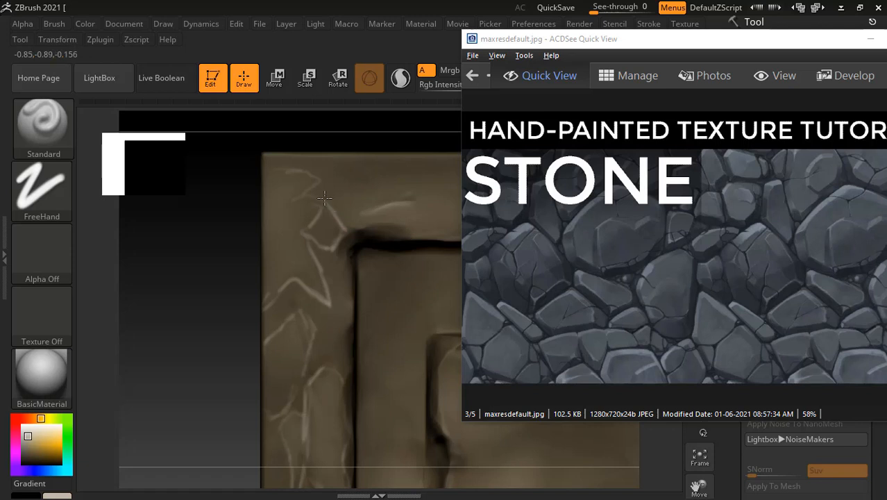
alt+drag(381, 143, 306, 166)
mouse_move(356, 208)
mouse_down()
mouse_move(391, 224)
mouse_move(366, 254)
mouse_move(337, 250)
mouse_up()
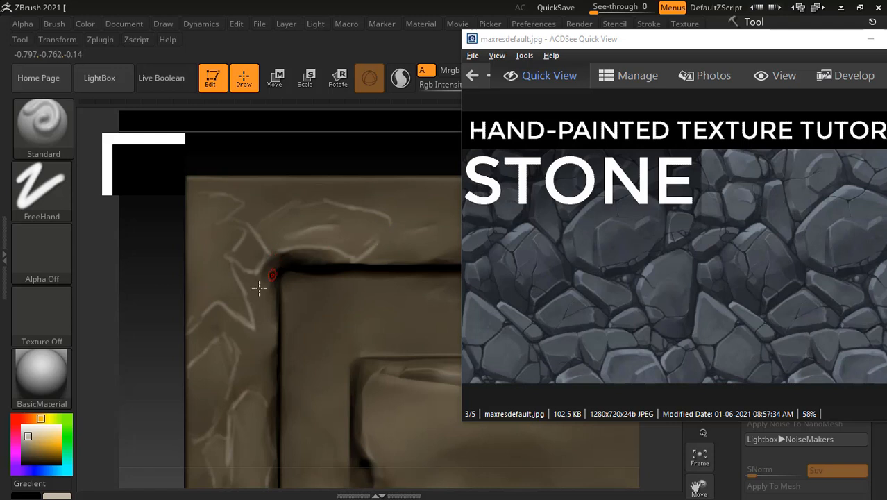
Switch the stroke to Color Spray and spray tan inside the outlined stones near the frame's lower-left corner.
mouse_move(163, 273)
alt+mouse_down()
mouse_move(153, 272)
mouse_move(258, 276)
mouse_move(187, 242)
mouse_move(192, 307)
mouse_move(180, 290)
alt+mouse_up()
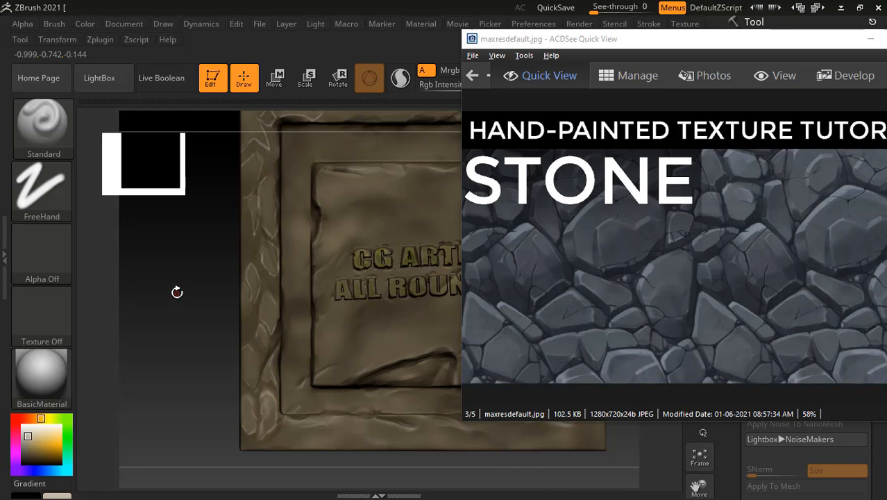
alt+drag(158, 277, 168, 293)
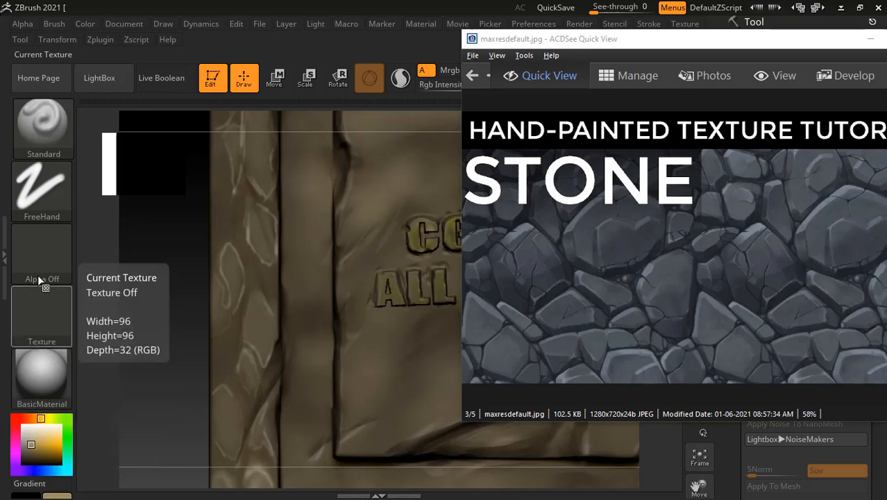
click(42, 188)
click(308, 202)
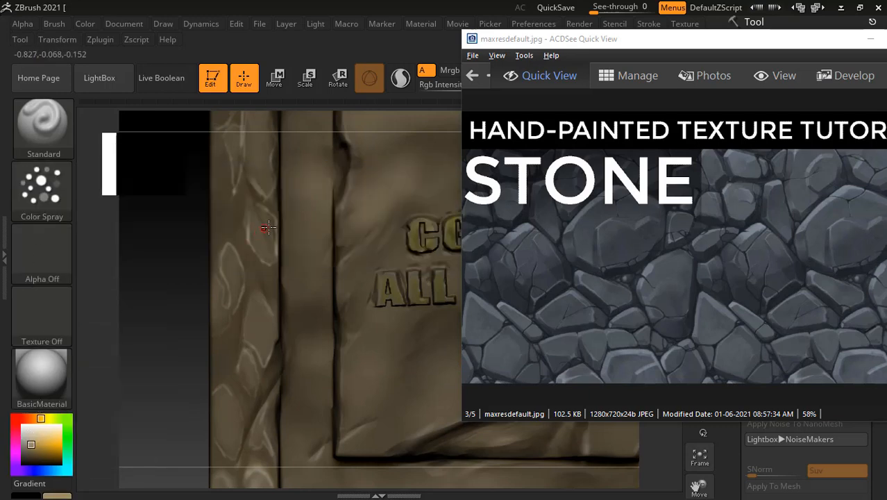
mouse_move(139, 236)
alt+mouse_down()
mouse_move(159, 284)
mouse_move(204, 169)
alt+mouse_up()
alt+drag(158, 279, 190, 221)
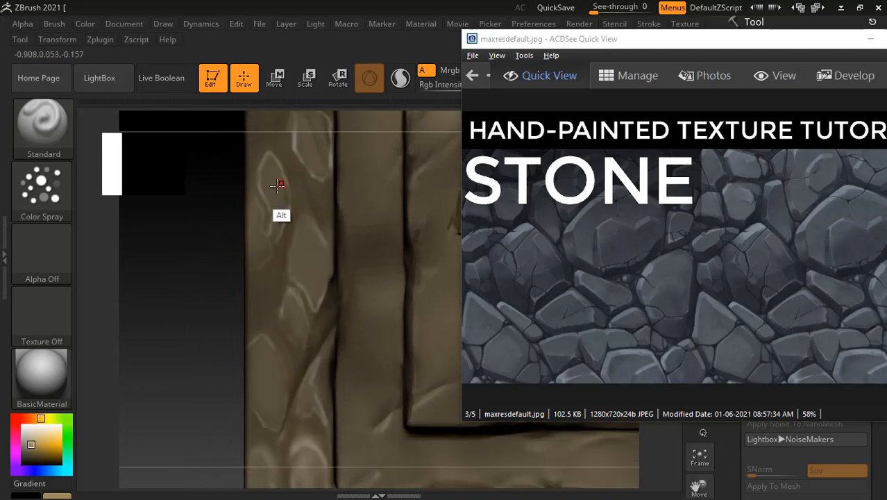
alt+drag(188, 305, 250, 253)
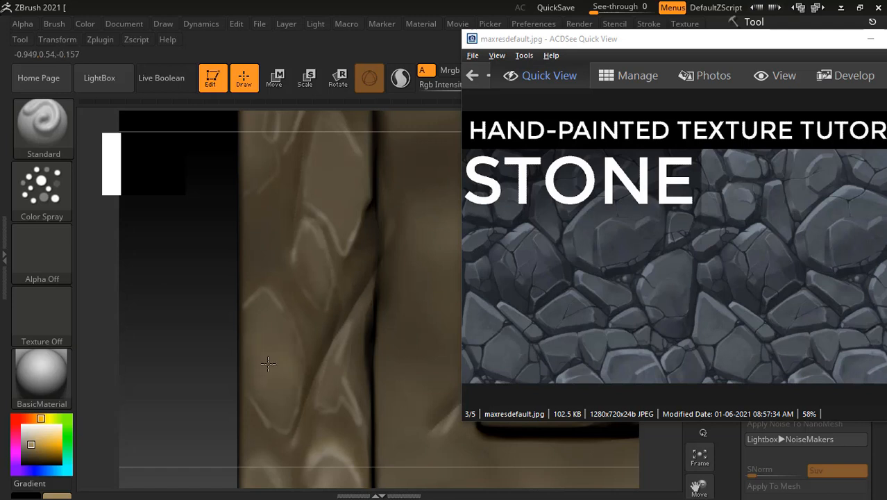
drag(172, 328, 207, 253)
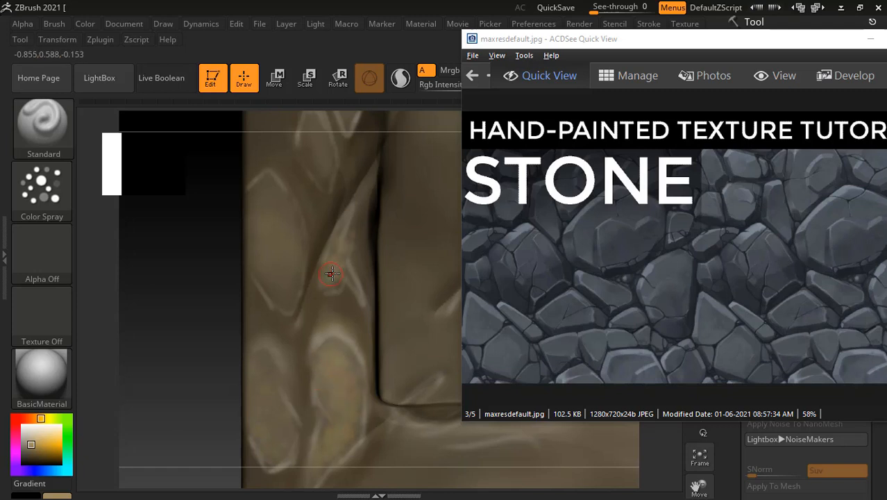
Spray tan mottling inside the next outlined stones further up the left border.
drag(195, 299, 208, 382)
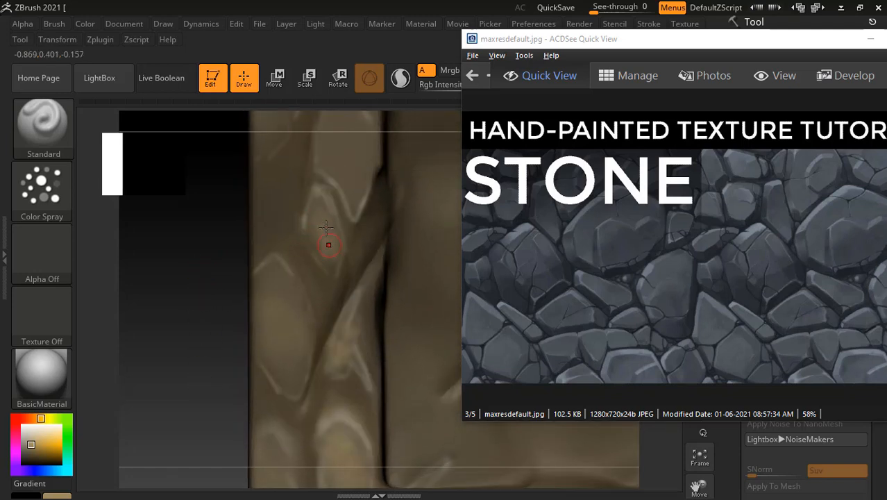
alt+drag(190, 253, 198, 309)
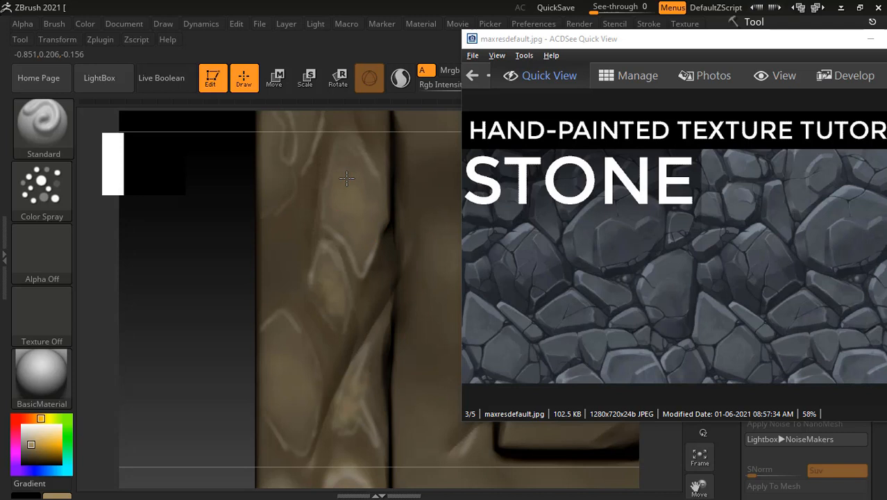
drag(198, 301, 277, 257)
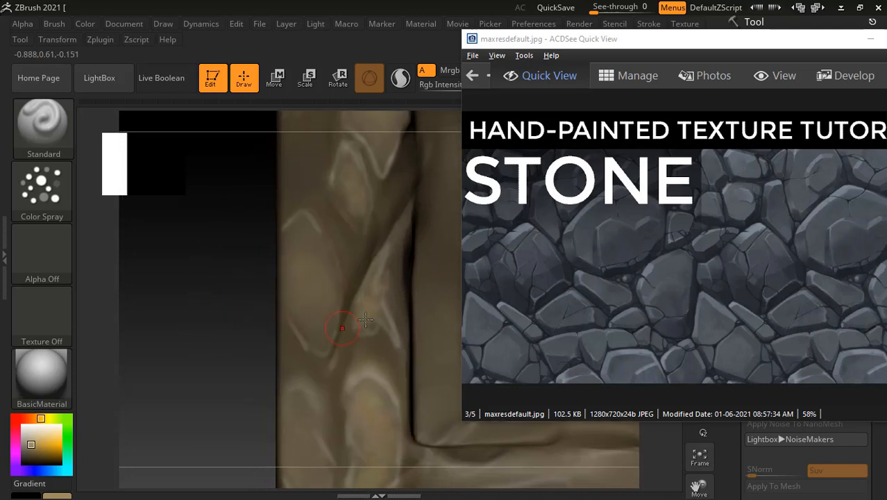
Return the stroke to FreeHand and blend the sprayed corner stones and the triangular stone above them with muted browns.
drag(199, 404, 188, 364)
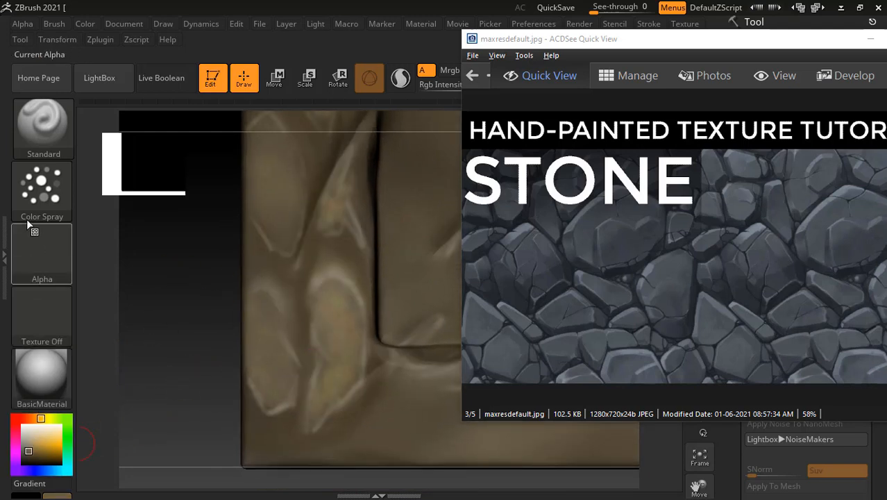
click(42, 187)
click(251, 201)
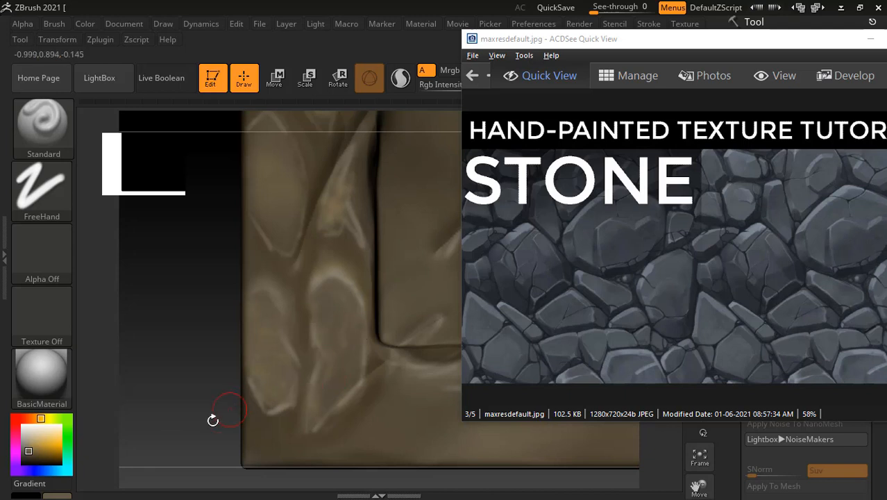
key(ctrl)
mouse_move(38, 436)
ctrl+mouse_down()
mouse_move(354, 300)
mouse_move(339, 307)
ctrl+mouse_up()
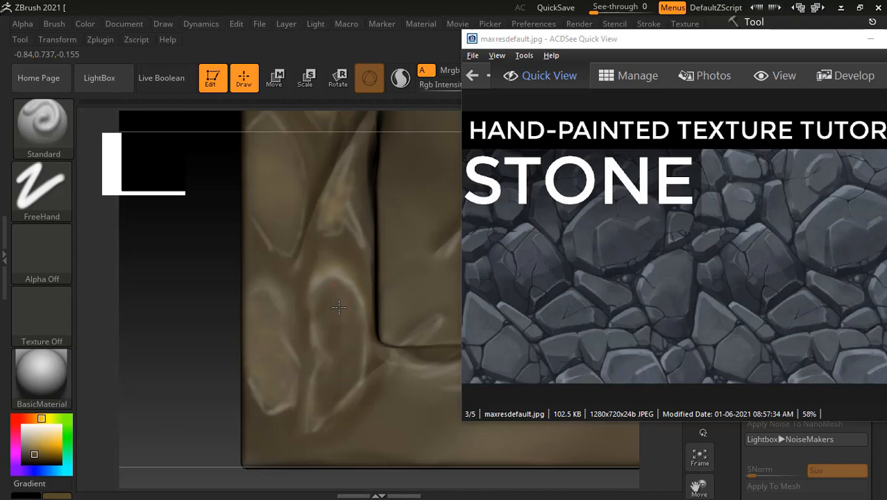
key(ctrl)
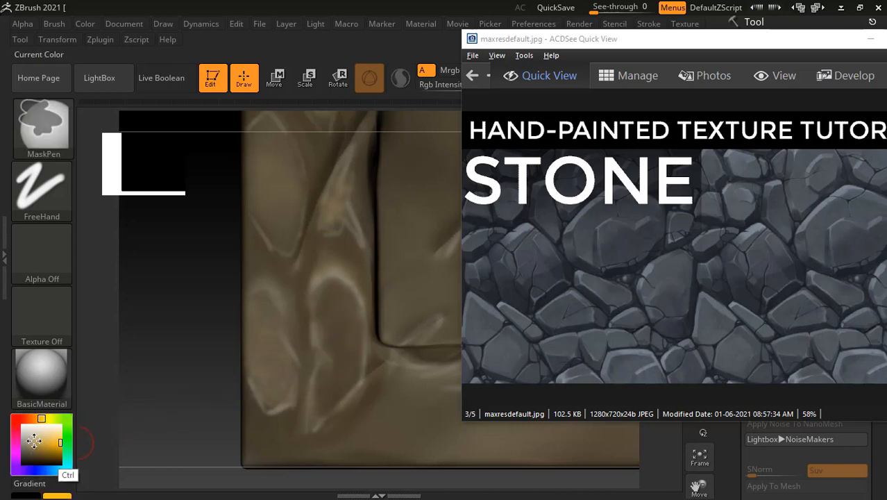
mouse_move(377, 338)
ctrl+mouse_down()
mouse_move(362, 311)
mouse_move(416, 343)
mouse_move(431, 290)
ctrl+mouse_up()
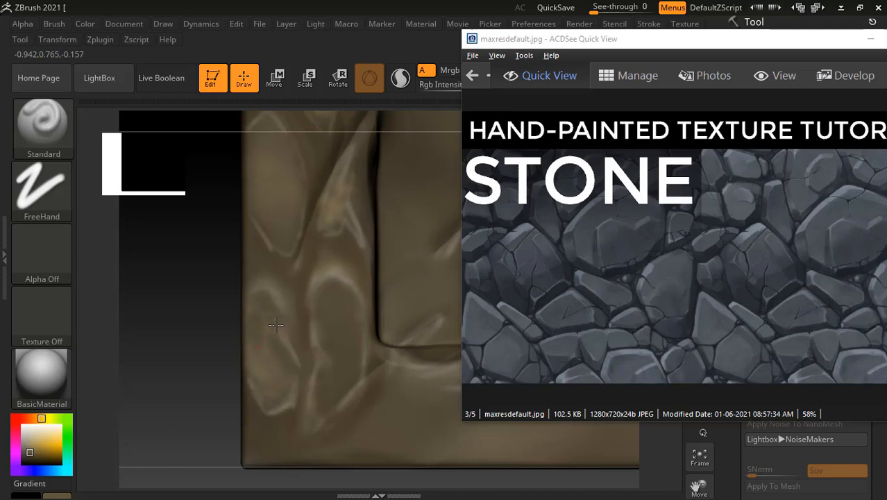
drag(197, 281, 303, 275)
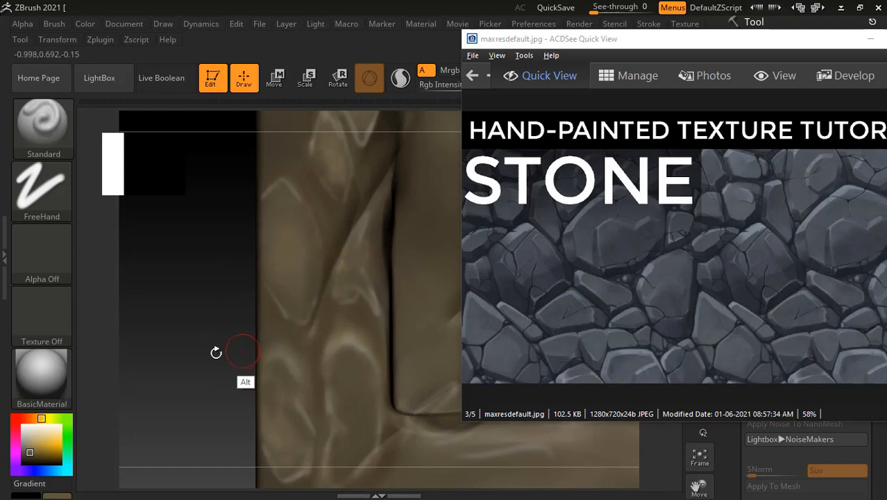
Review the painted left border from several angles and switch the reference to the brown stone image 82108c55d8e4ad16feb77b4aeaa0ff55-700x400.png.
alt+drag(216, 353, 114, 225)
alt+drag(374, 386, 299, 428)
mouse_move(342, 413)
alt+mouse_down()
mouse_move(353, 396)
mouse_move(371, 449)
alt+mouse_up()
alt+drag(156, 315, 165, 345)
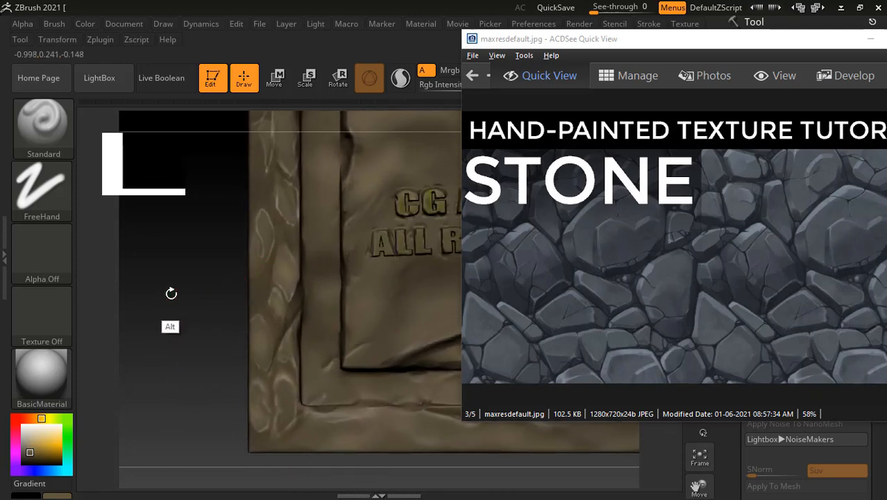
mouse_move(168, 291)
mouse_down()
mouse_move(159, 291)
mouse_move(211, 222)
mouse_up()
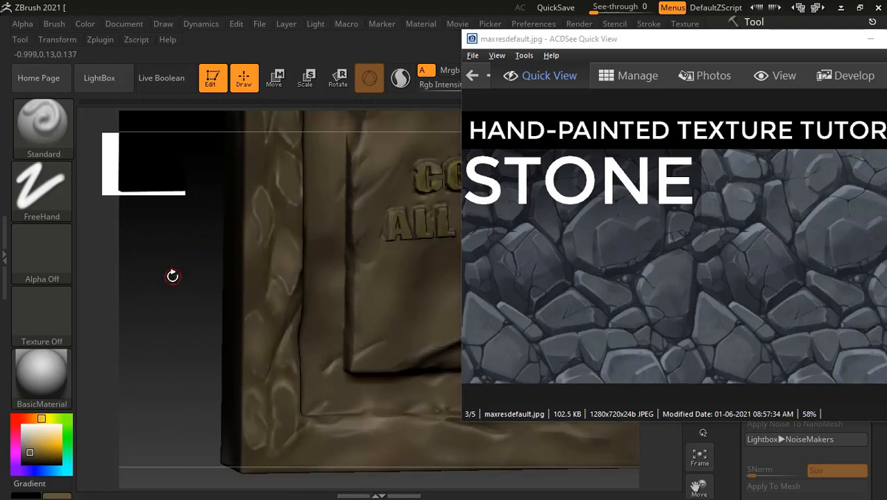
mouse_move(172, 276)
mouse_down()
mouse_move(221, 234)
mouse_move(184, 262)
mouse_move(189, 295)
mouse_up()
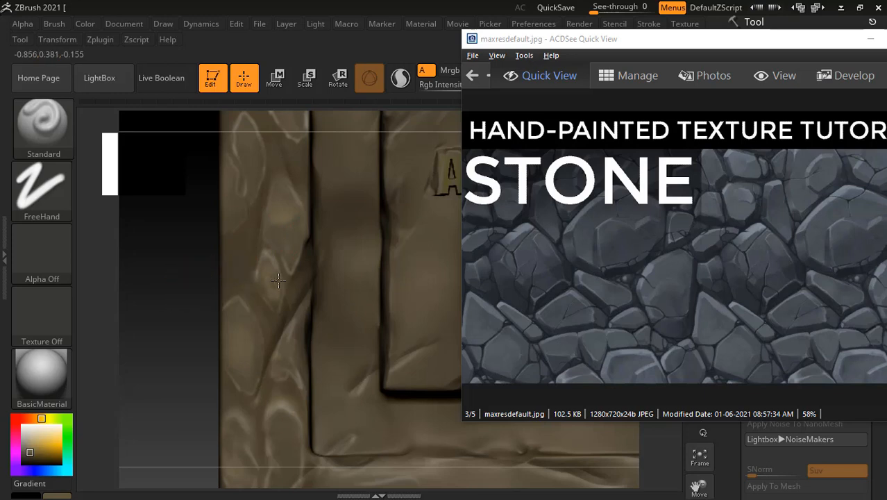
alt+drag(152, 206, 189, 329)
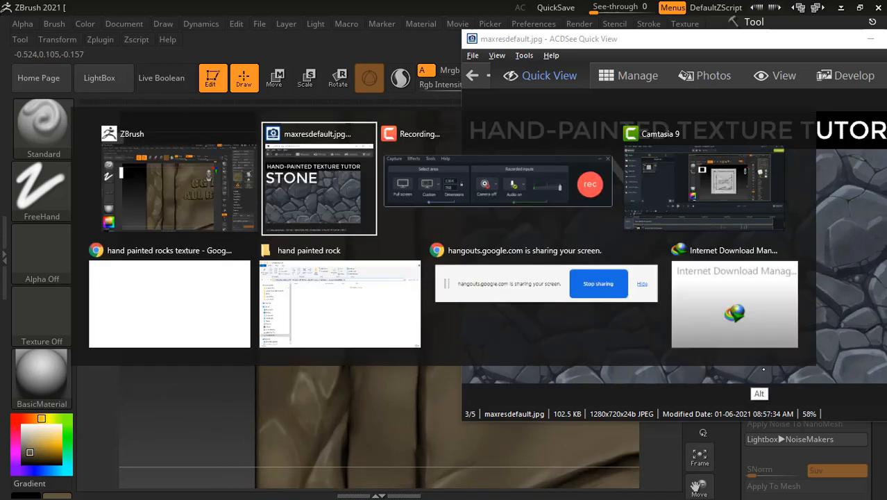
key(alt+Tab)
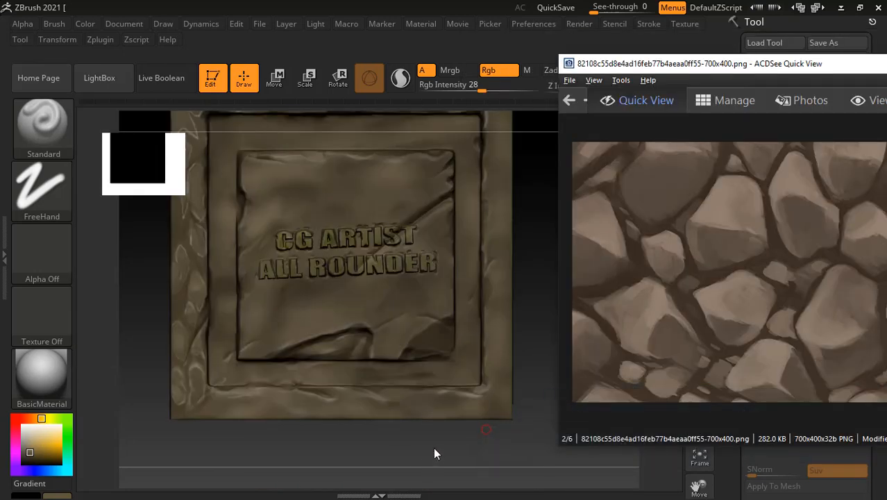
click(434, 449)
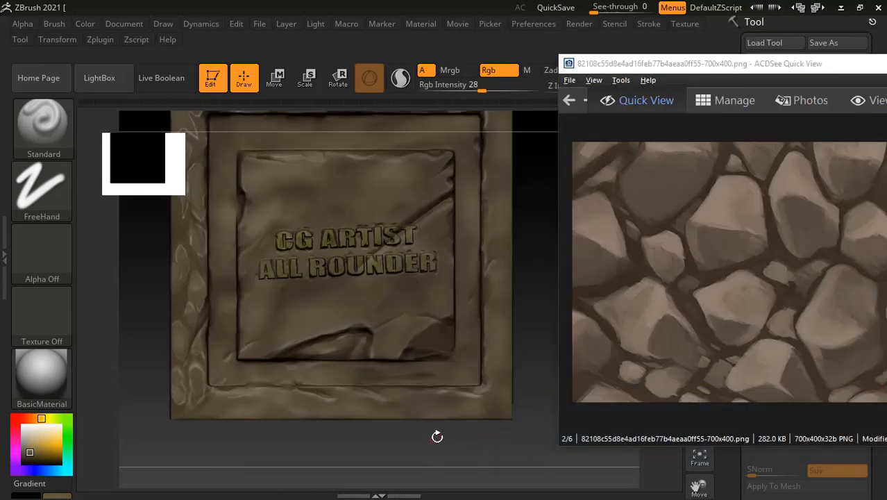
Paint light tan inside the rounded outlined stone beside the frame's upper-left corner.
alt+drag(493, 462, 551, 320)
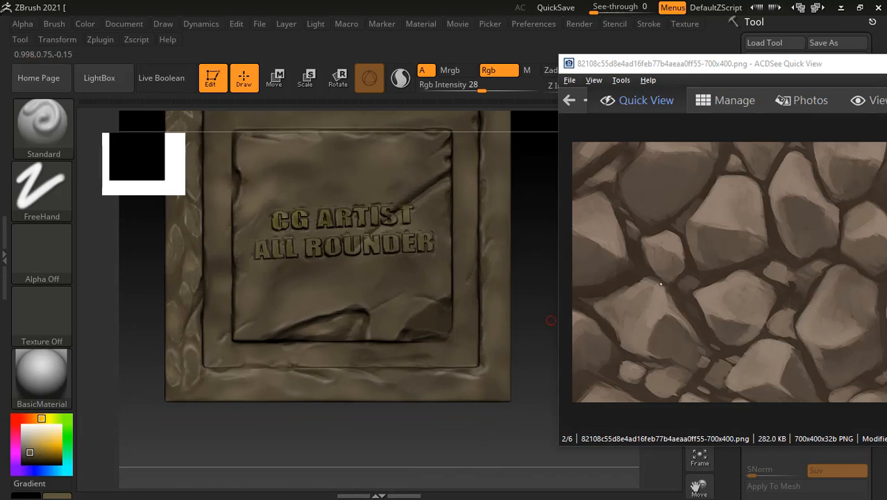
drag(463, 461, 439, 436)
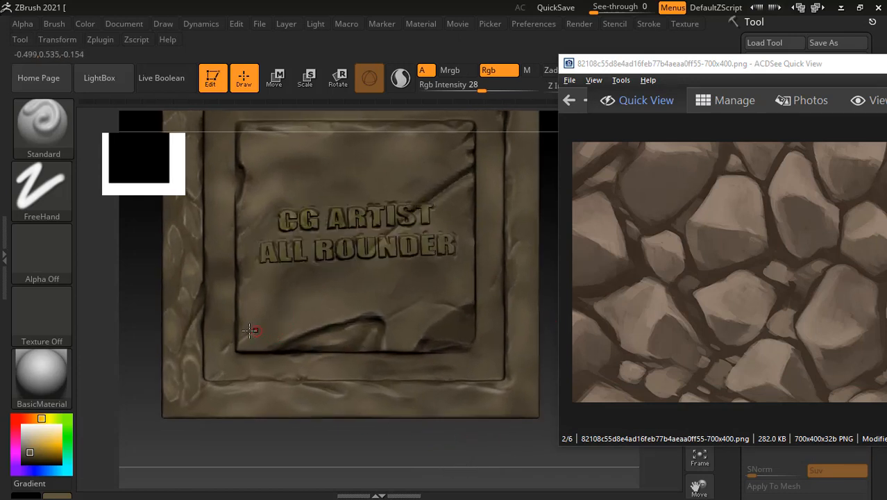
key(ctrl)
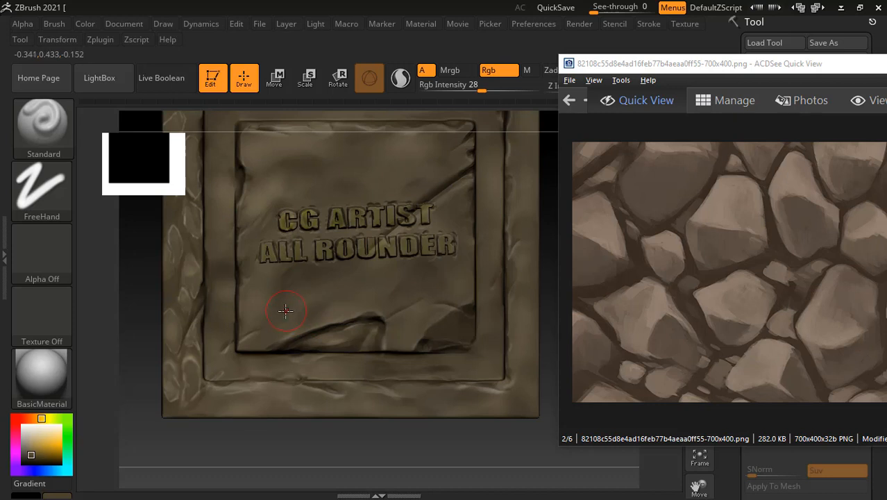
drag(29, 456, 29, 445)
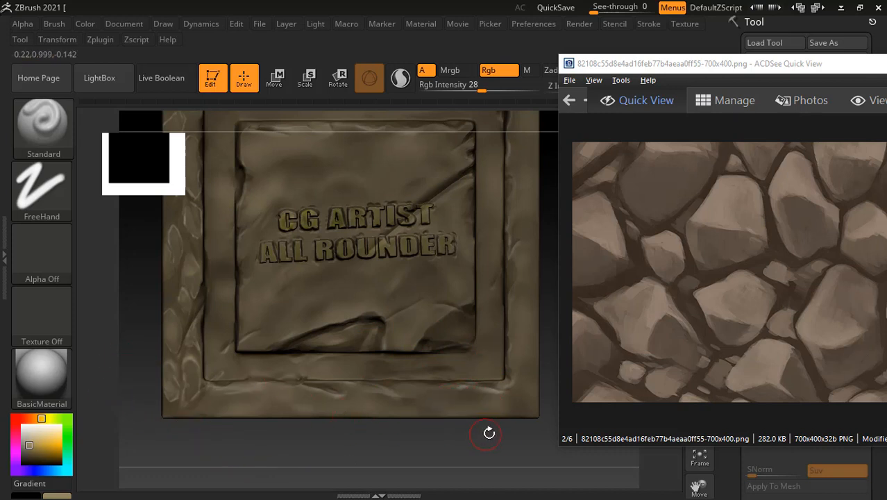
alt+drag(529, 431, 528, 493)
alt+drag(125, 251, 178, 313)
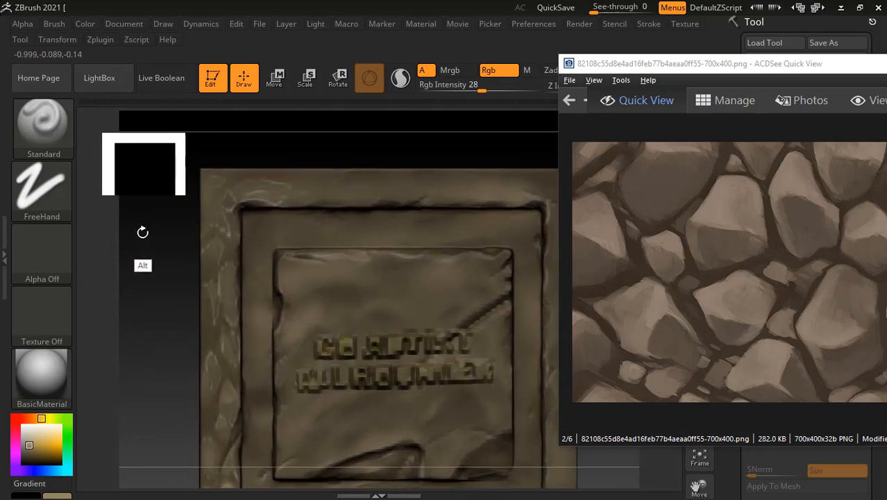
mouse_move(143, 233)
alt+mouse_down()
mouse_move(140, 248)
mouse_move(114, 248)
mouse_move(237, 351)
alt+mouse_up()
mouse_move(202, 281)
alt+mouse_down()
mouse_move(169, 268)
mouse_move(174, 257)
alt+mouse_up()
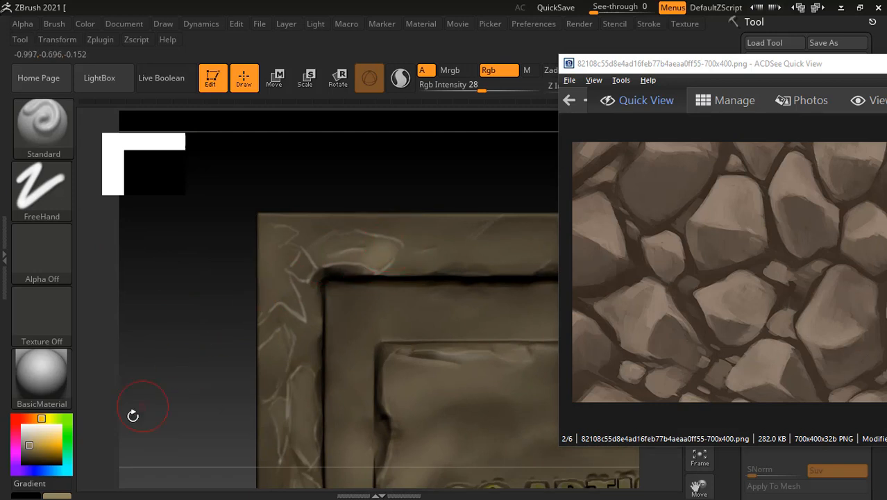
Undo the last tan strokes on the rounded corner stone.
key(ctrl+z)
key(ctrl+z)
key(ctrl+z)
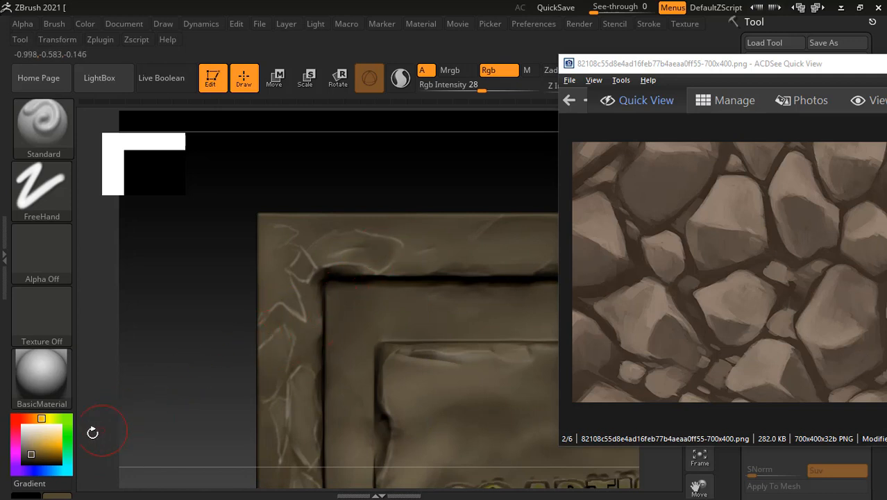
Shade the right facet of the rounded stone near the frame's upper-left corner dark brown and fill its left facet with light tan.
key(ctrl)
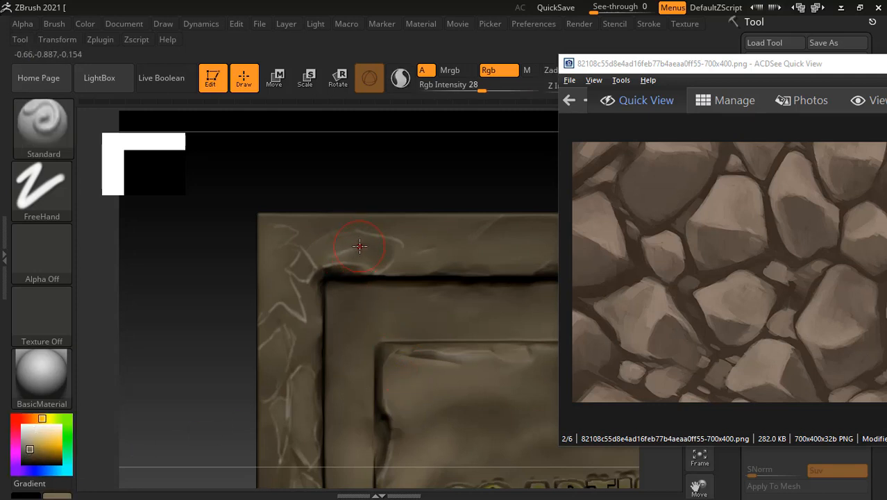
alt+drag(386, 175, 404, 224)
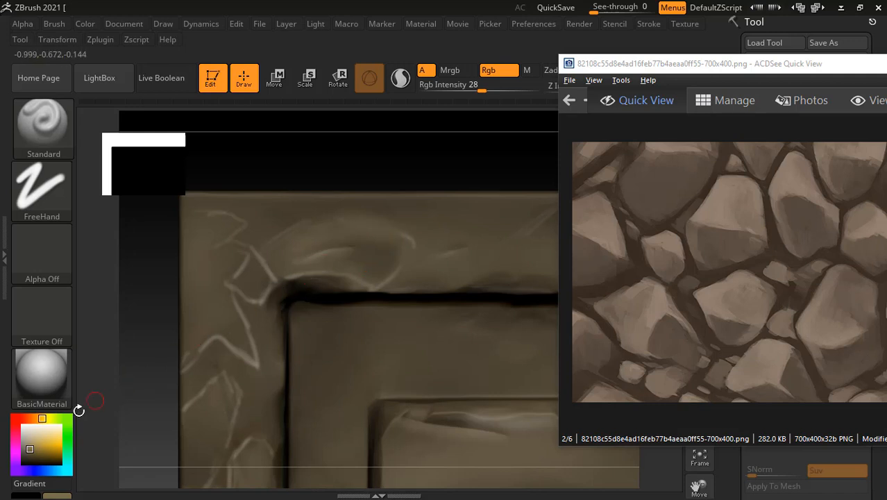
click(28, 434)
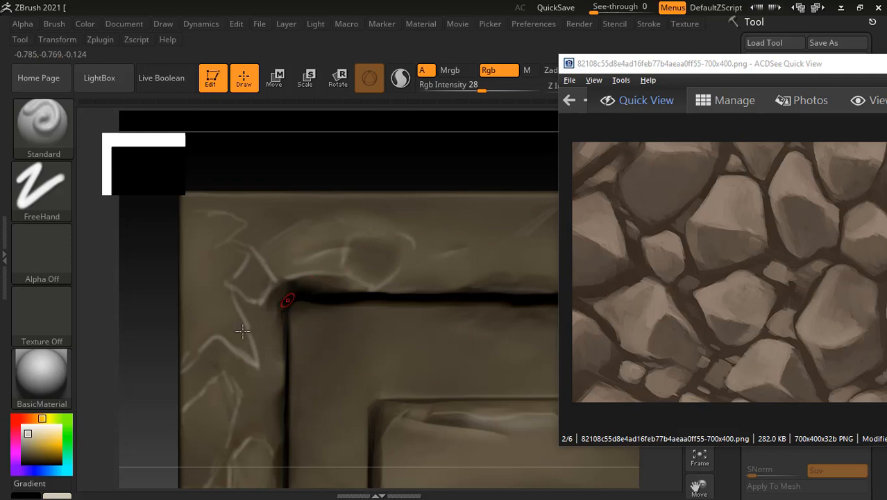
click(29, 435)
drag(30, 435, 30, 444)
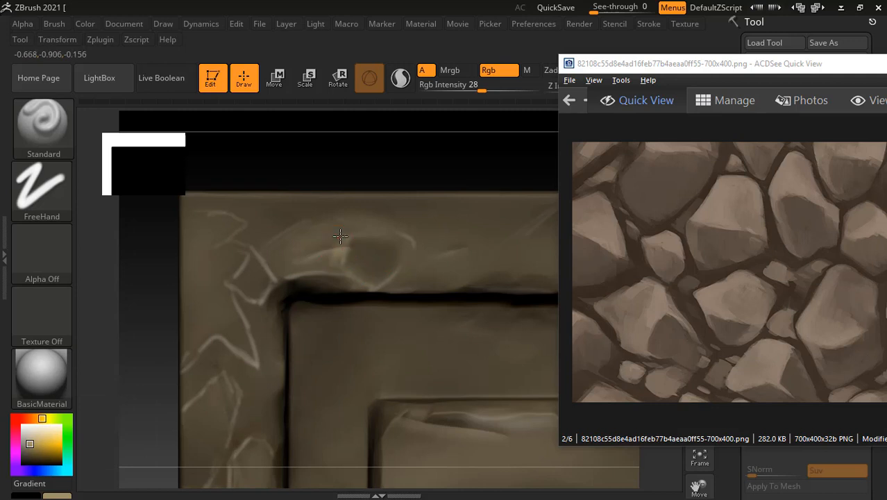
mouse_move(340, 236)
mouse_down()
mouse_move(279, 270)
mouse_move(311, 268)
mouse_up()
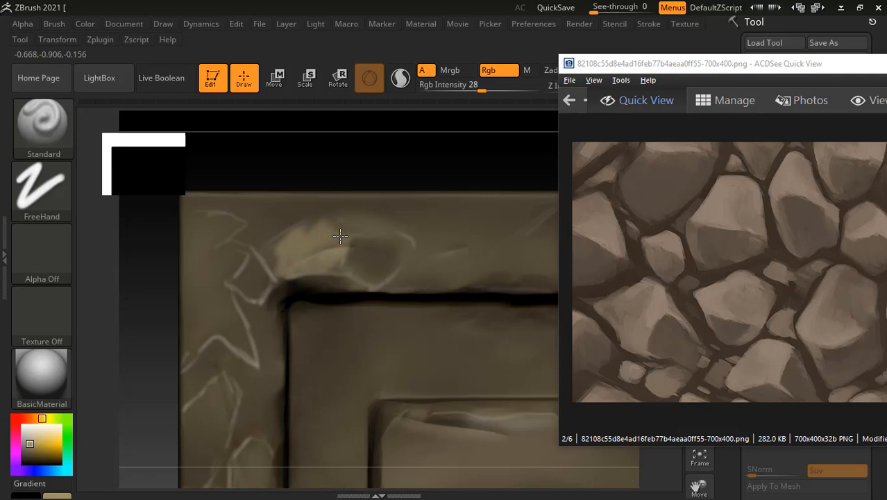
Blend olive brown over the stone's light facet and darken the area around its upper edge with dark brown.
click(32, 450)
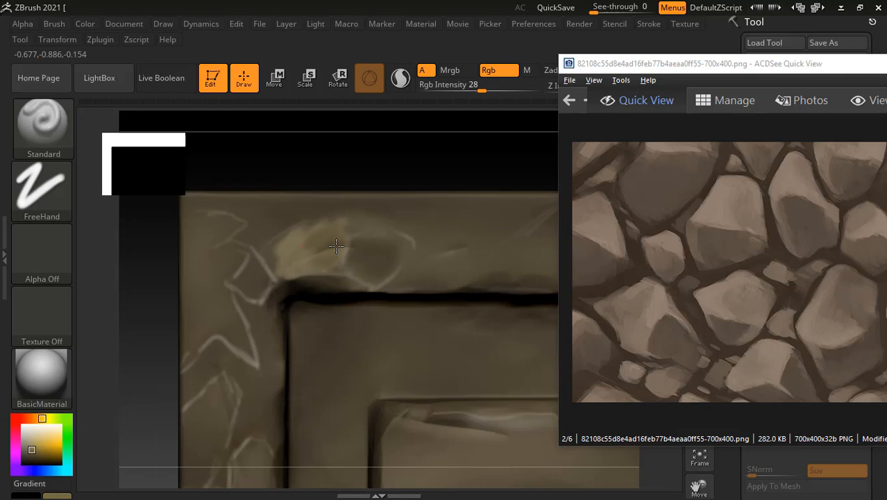
mouse_move(302, 244)
mouse_down()
mouse_move(289, 250)
mouse_move(310, 259)
mouse_up()
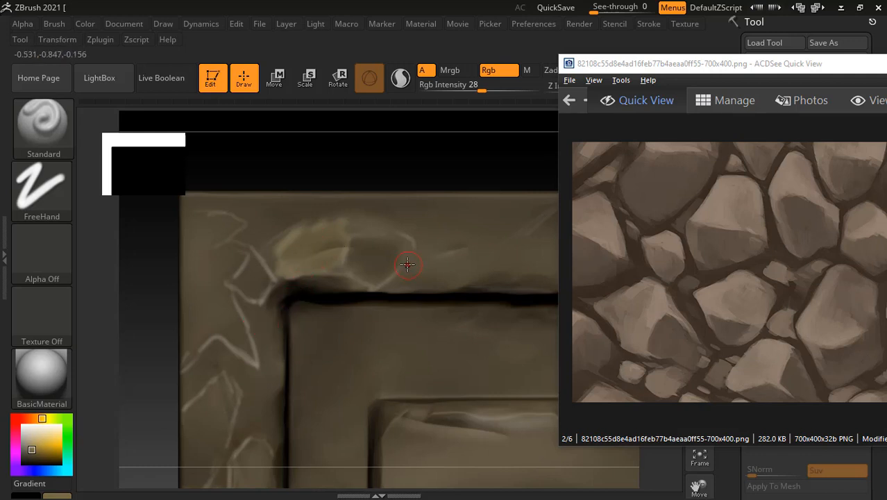
drag(405, 261, 401, 274)
mouse_move(349, 238)
mouse_down()
mouse_move(336, 252)
mouse_move(340, 273)
mouse_up()
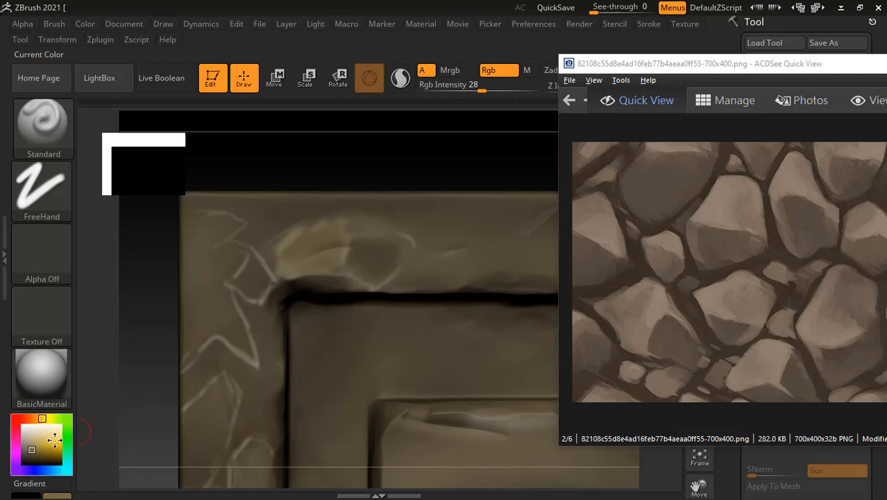
mouse_move(43, 441)
mouse_down()
mouse_move(367, 294)
mouse_move(358, 226)
mouse_up()
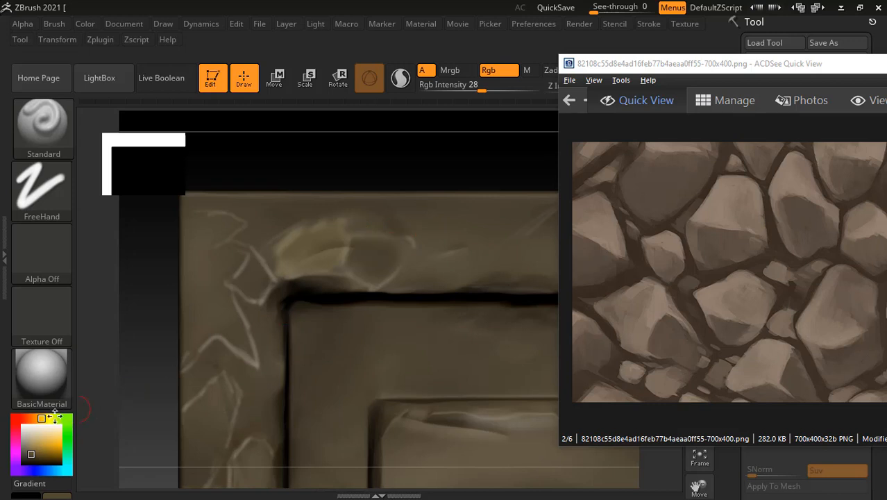
Draw light beige outlines for the adjoining stones above the rounded stone and toward the frame's upper-left corner.
click(30, 428)
mouse_move(35, 454)
mouse_down()
mouse_move(93, 397)
mouse_move(350, 219)
mouse_up()
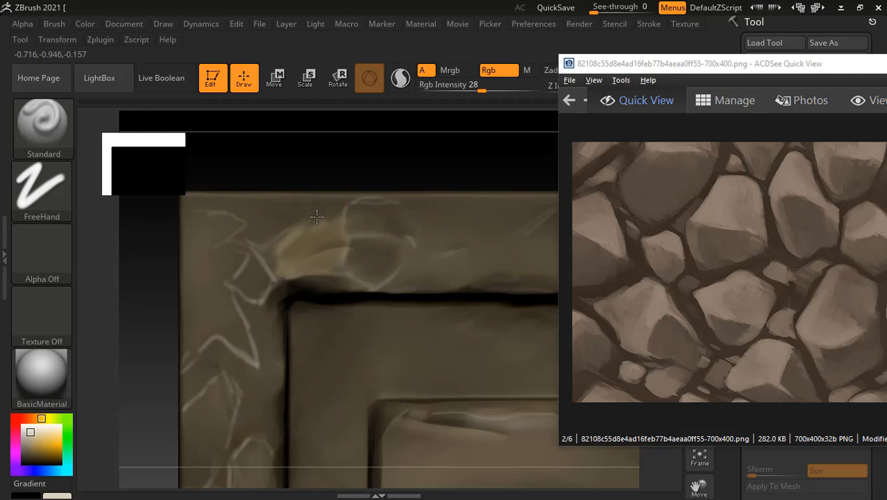
click(248, 231)
drag(297, 230, 322, 255)
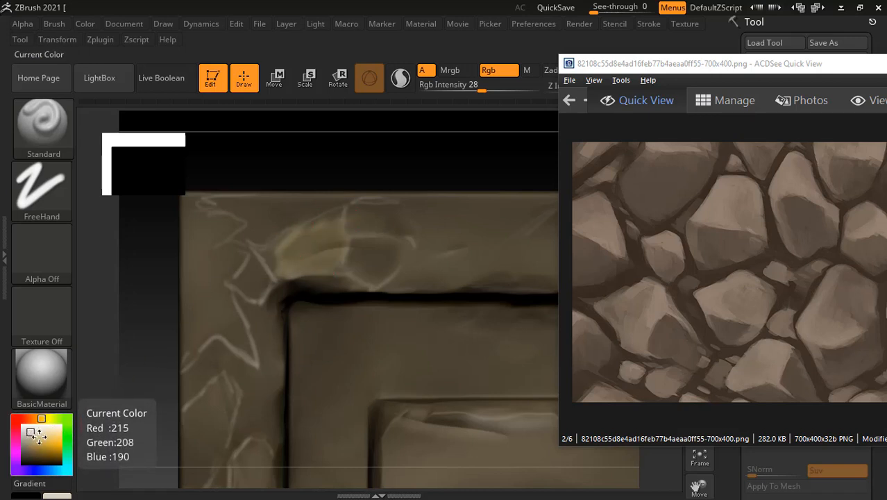
Soften the corner stones with a sampled muted brown and mottle them with brown using the Color Spray stroke.
key(ctrl)
mouse_move(38, 435)
mouse_down()
mouse_move(341, 286)
mouse_move(360, 289)
mouse_move(357, 257)
mouse_move(336, 283)
mouse_move(330, 263)
mouse_up()
drag(368, 215, 363, 222)
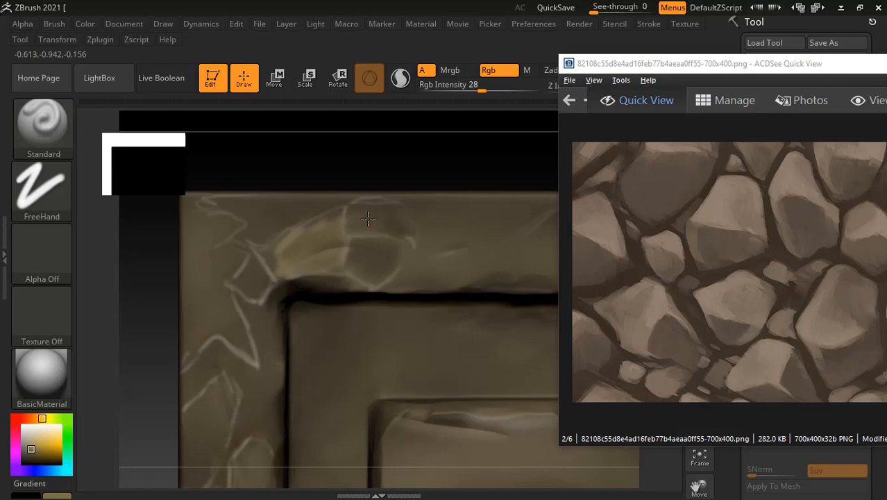
click(40, 202)
click(308, 199)
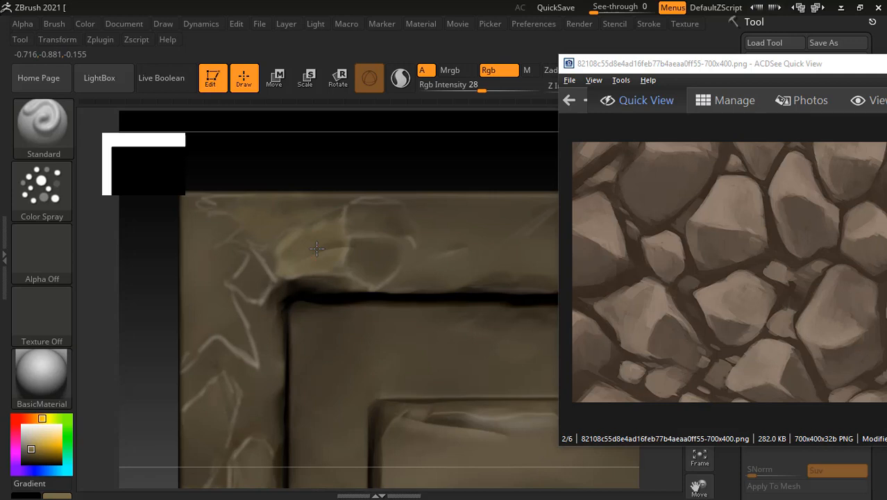
click(32, 456)
drag(341, 240, 335, 236)
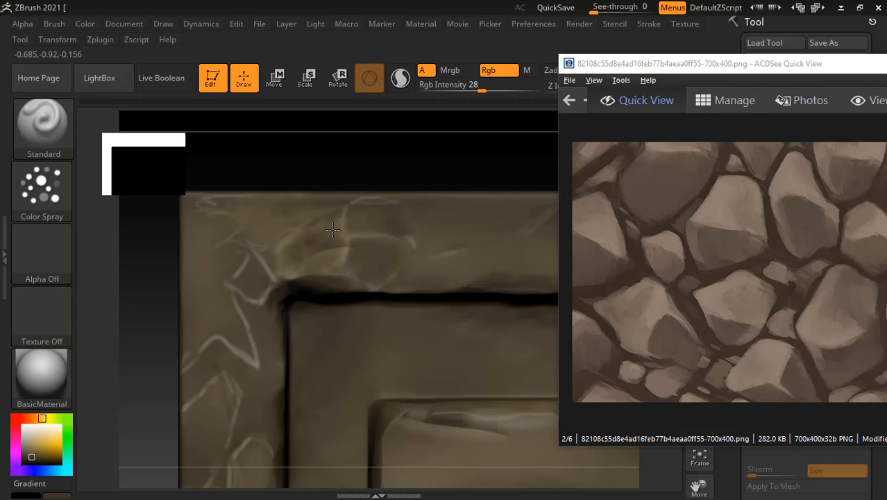
Examine the whole sign and the painted stones along the left border from several angles and distances.
drag(158, 311, 157, 256)
key(f)
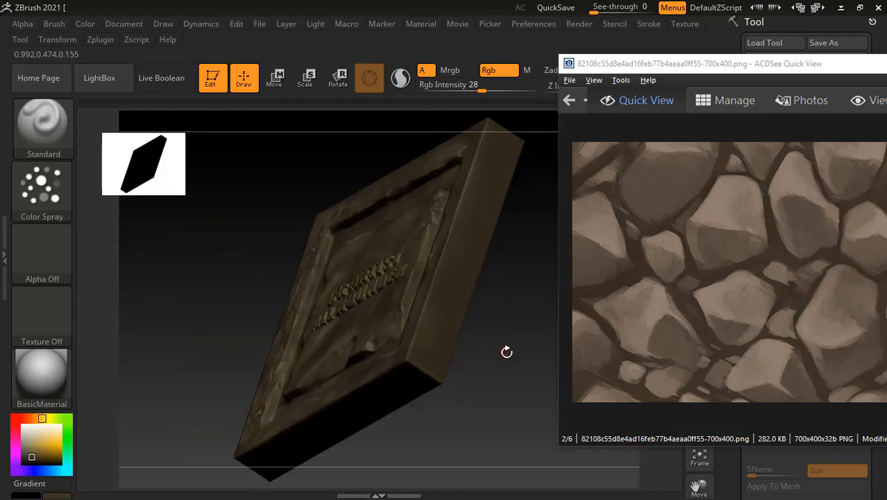
drag(506, 352, 545, 363)
shift+drag(540, 408, 536, 449)
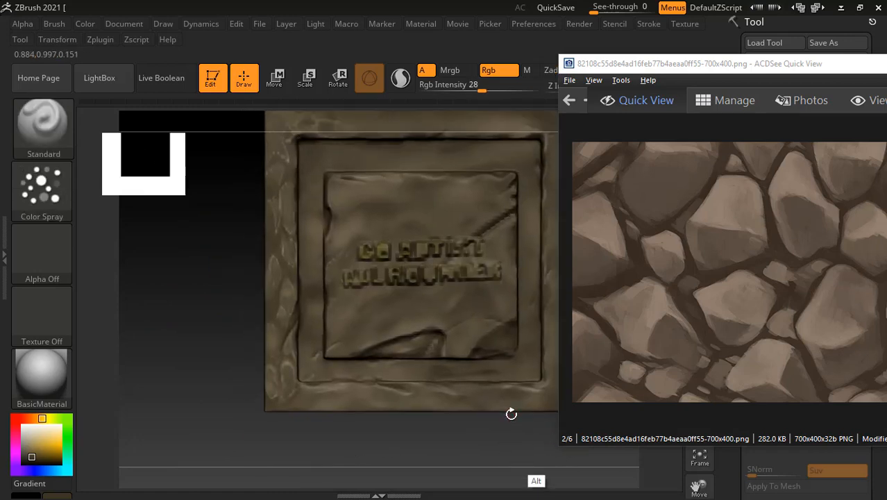
alt+drag(149, 277, 210, 319)
alt+drag(218, 265, 142, 240)
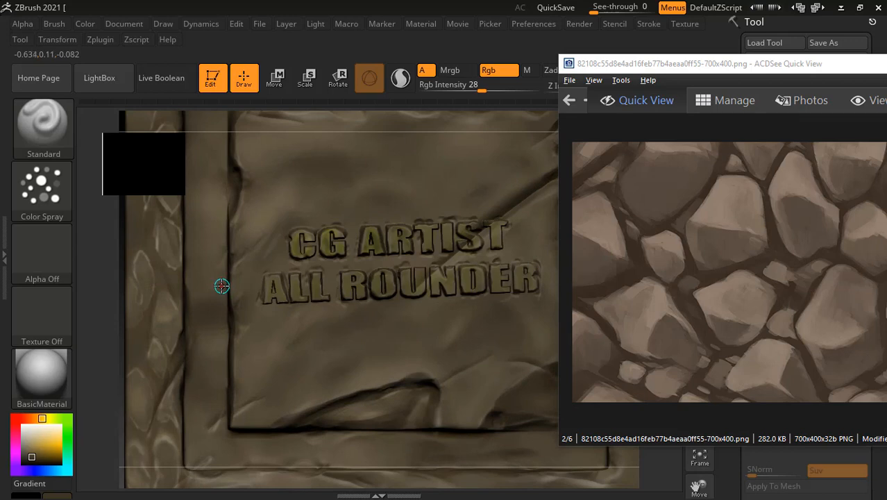
key(f)
drag(151, 255, 196, 284)
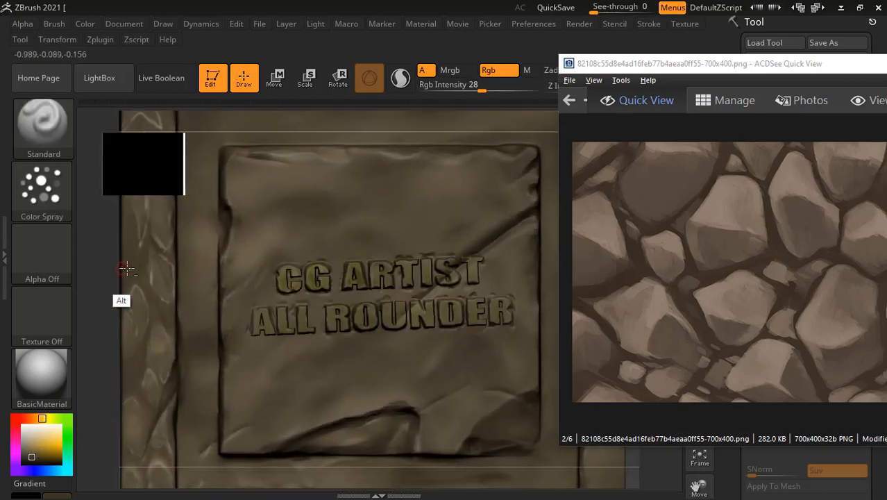
alt+drag(98, 251, 194, 327)
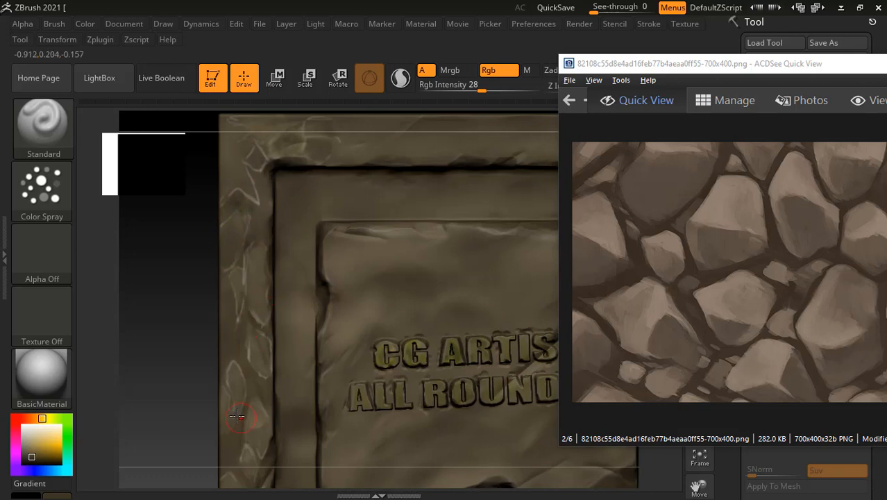
mouse_move(156, 399)
alt+mouse_down()
mouse_move(142, 301)
mouse_move(154, 317)
mouse_move(158, 247)
mouse_move(150, 318)
alt+mouse_up()
key(f)
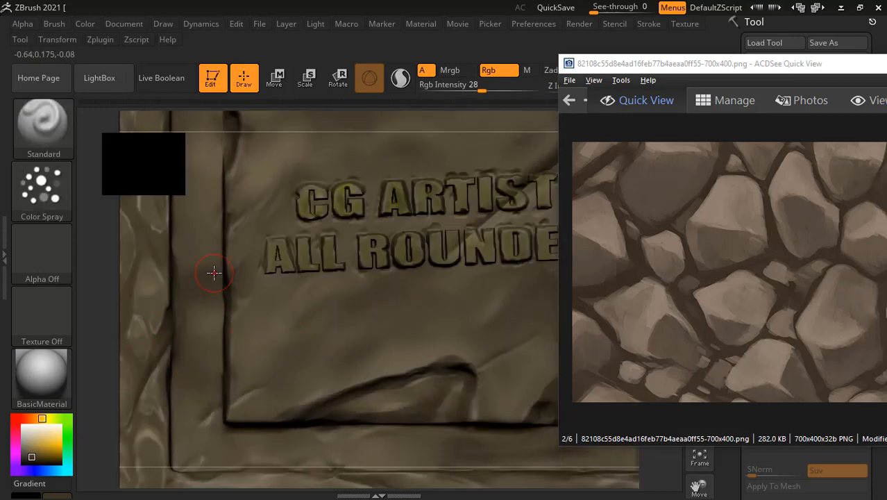
key(f)
alt+drag(190, 289, 207, 259)
drag(206, 260, 258, 219)
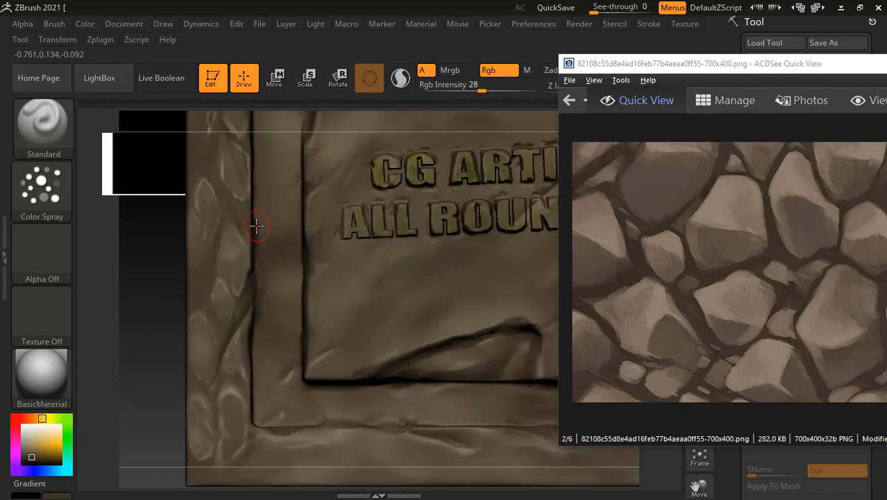
Spray alternating tan and darker brown mottling over the outlined stones midway down the left border.
click(31, 441)
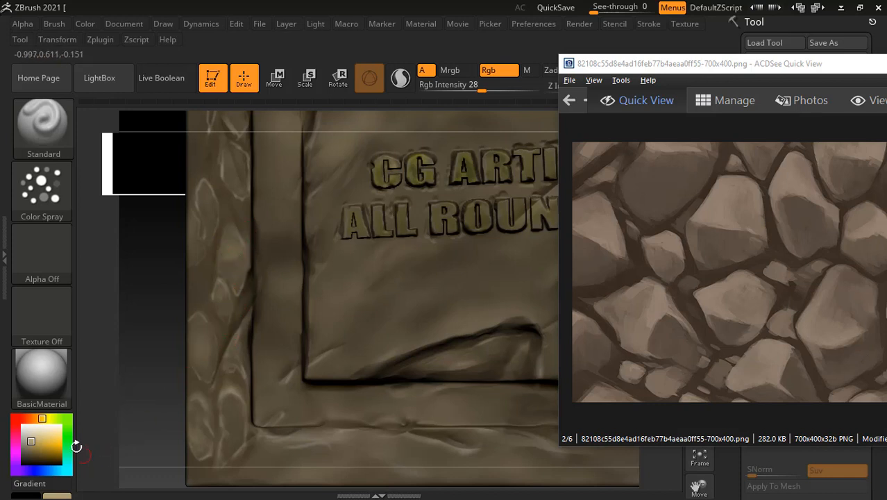
click(35, 451)
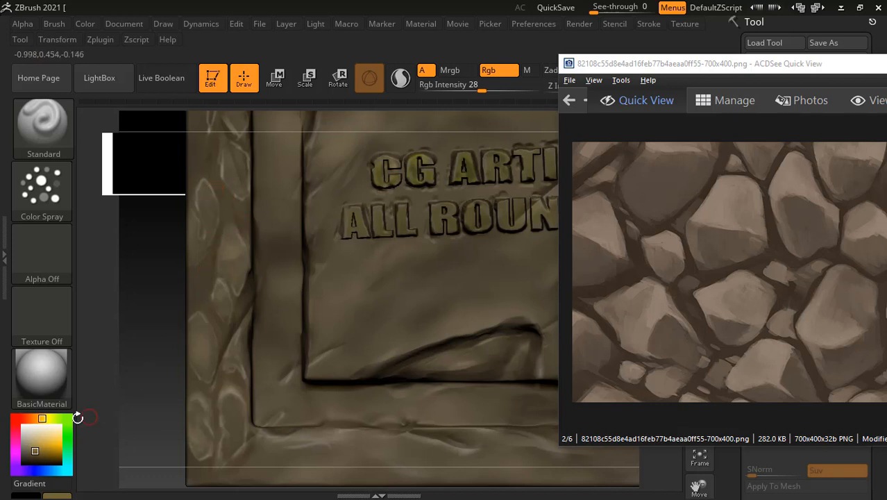
click(32, 439)
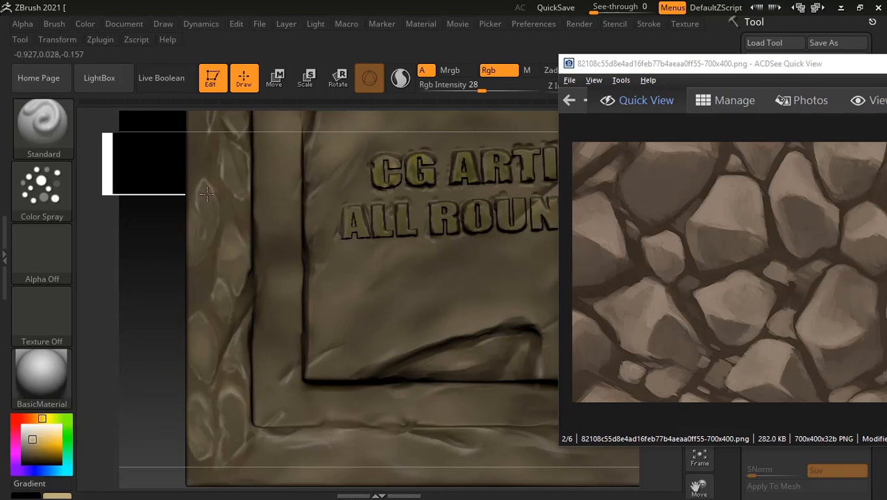
mouse_move(218, 184)
mouse_down()
mouse_move(219, 194)
mouse_move(215, 179)
mouse_move(202, 179)
mouse_move(216, 172)
mouse_move(226, 197)
mouse_move(198, 177)
mouse_move(207, 197)
mouse_up()
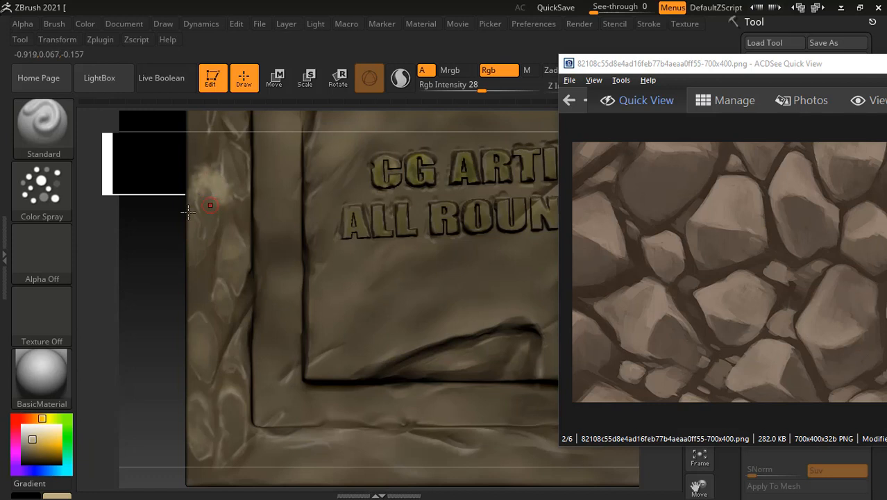
Return the stroke to FreeHand, cover the light tan patch on the left border with brown, and draw near-white angular stone outlines over it.
click(42, 195)
click(244, 196)
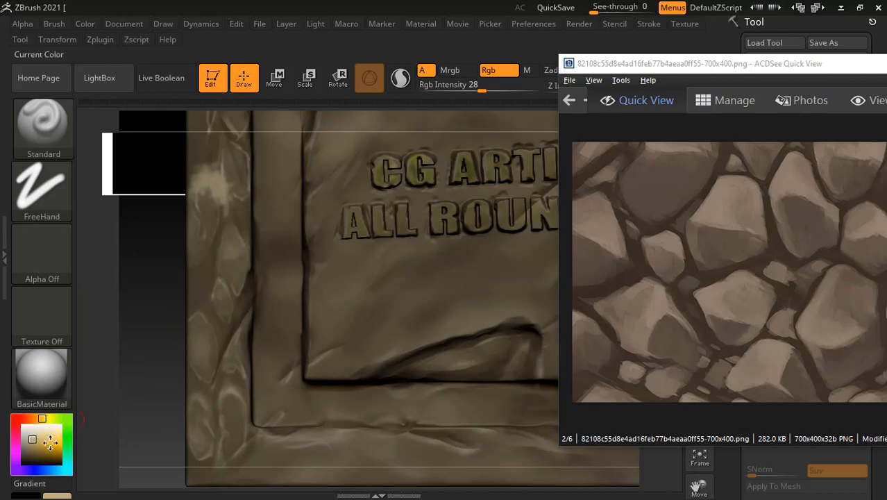
mouse_move(50, 443)
ctrl+mouse_down()
mouse_move(237, 298)
mouse_move(234, 247)
ctrl+mouse_up()
mouse_move(198, 188)
mouse_down()
mouse_move(220, 187)
mouse_move(201, 179)
mouse_move(219, 184)
mouse_move(219, 173)
mouse_move(220, 184)
mouse_up()
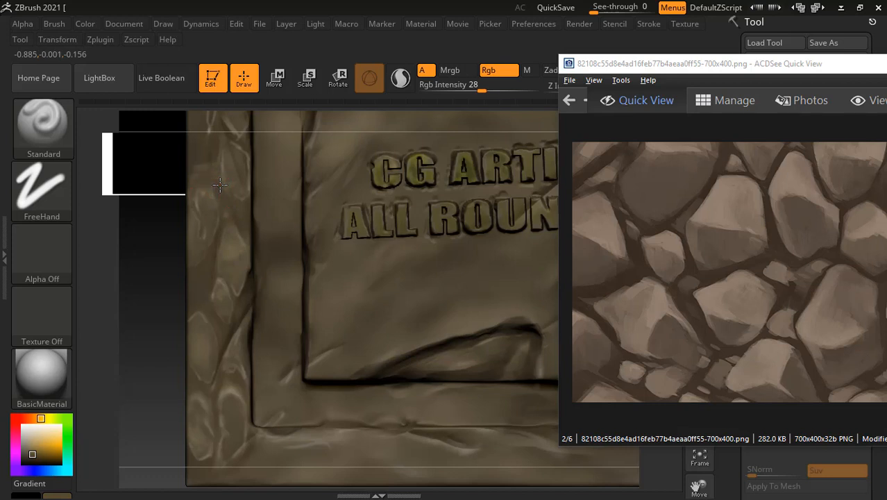
click(27, 427)
mouse_move(219, 152)
mouse_down()
mouse_move(217, 186)
mouse_move(240, 203)
mouse_move(246, 195)
mouse_move(192, 281)
mouse_up()
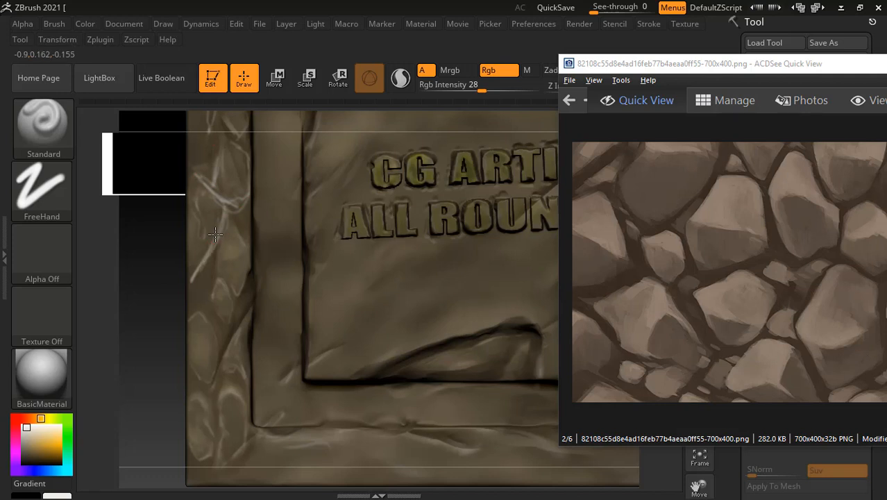
Draw near-white branching crack outlines between the stones on the lower half of the sign's left border.
mouse_move(215, 235)
mouse_down()
mouse_move(217, 270)
mouse_move(243, 308)
mouse_up()
mouse_move(211, 251)
mouse_down()
mouse_move(222, 283)
mouse_move(188, 321)
mouse_up()
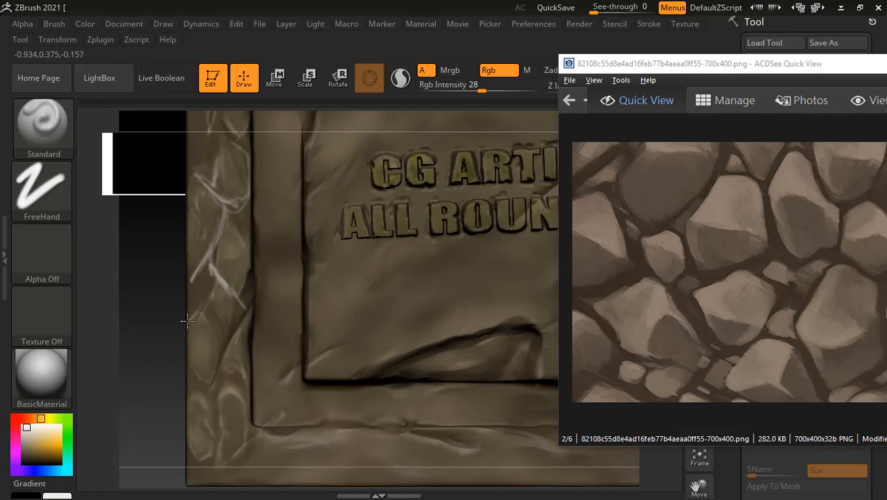
mouse_move(210, 284)
mouse_down()
mouse_move(188, 324)
mouse_move(197, 311)
mouse_up()
Tone down the near-white outlines midway down the left border with darker brown and lighten the neighbouring stones with tan.
drag(26, 430, 29, 445)
drag(30, 448, 32, 455)
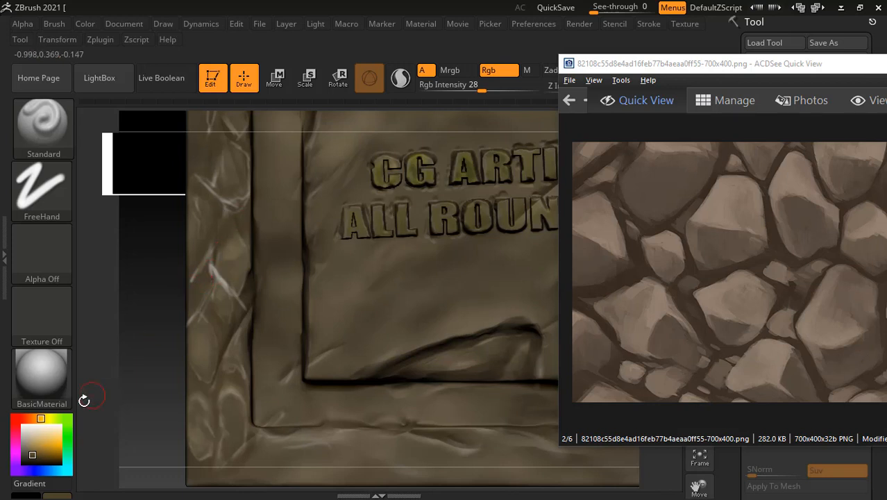
drag(35, 456, 32, 443)
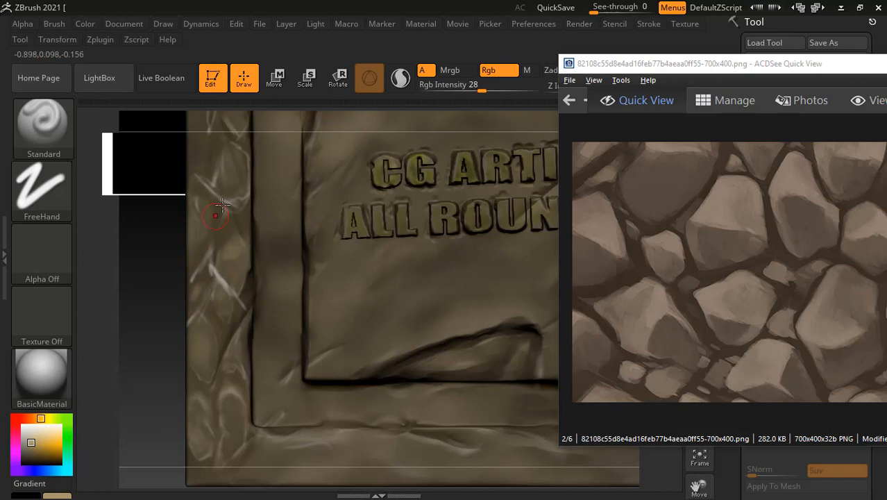
mouse_move(236, 177)
mouse_down()
mouse_move(227, 175)
mouse_move(234, 181)
mouse_up()
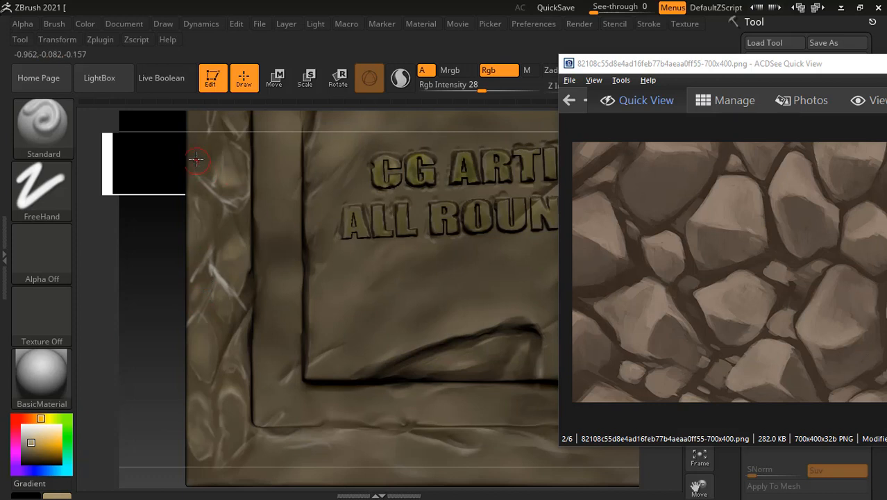
drag(195, 158, 200, 151)
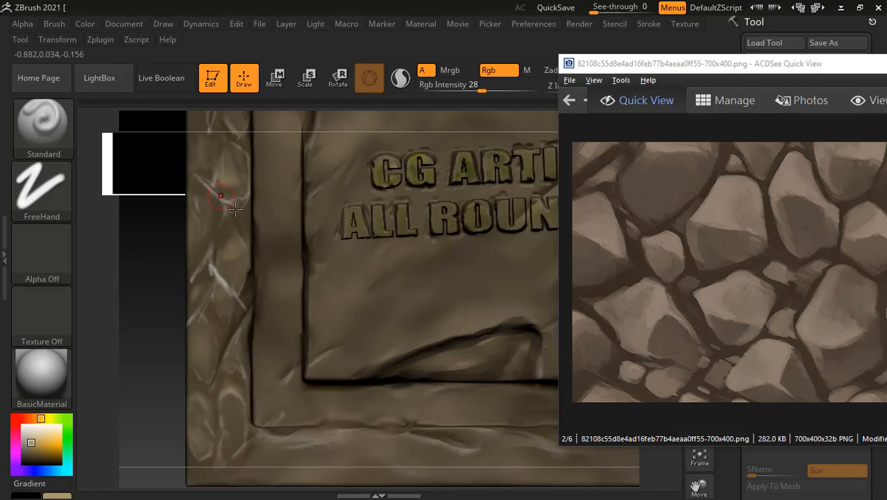
mouse_move(247, 234)
mouse_down()
mouse_move(226, 237)
mouse_move(233, 220)
mouse_up()
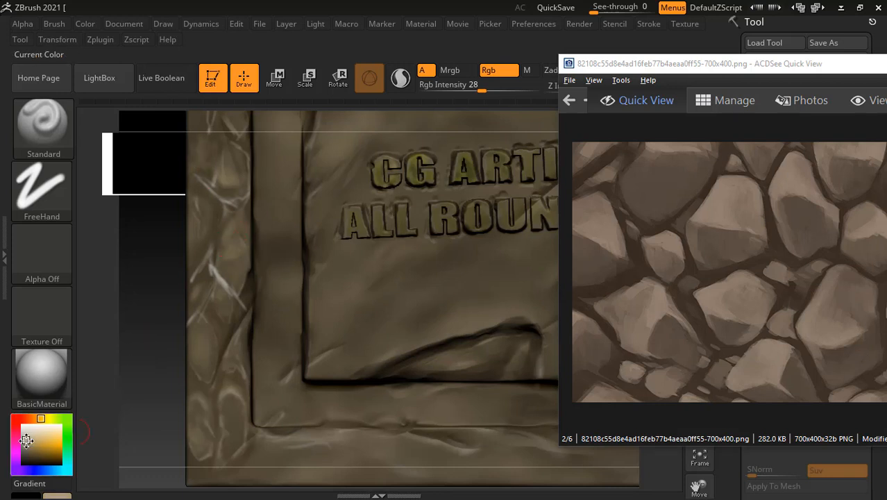
Redraw the branching stone outlines midway down the left border in near-white.
drag(28, 429, 27, 440)
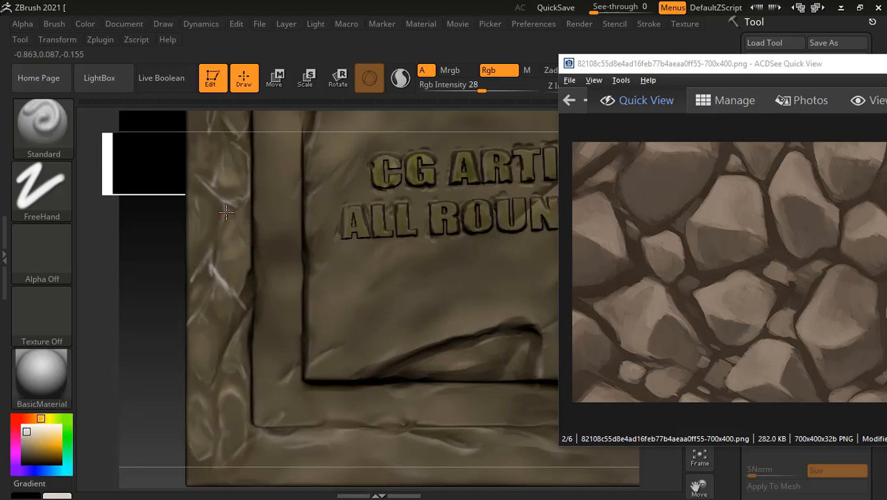
drag(224, 221, 199, 271)
drag(224, 209, 200, 261)
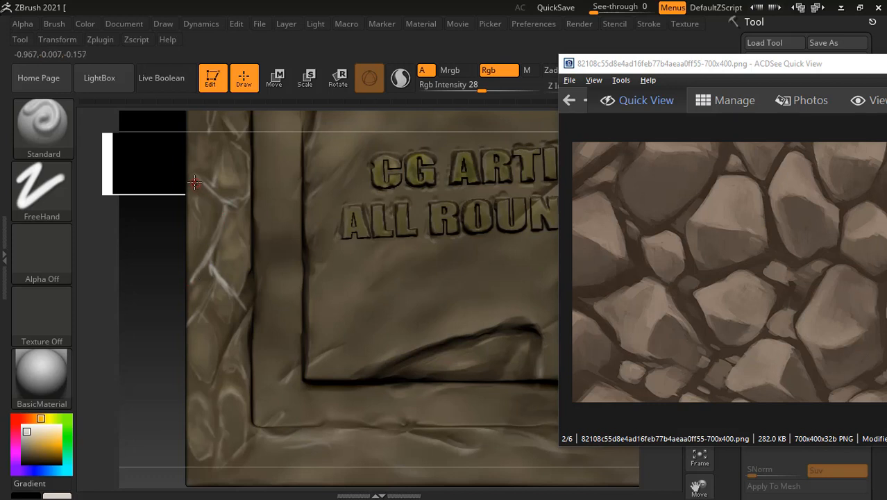
drag(195, 175, 225, 200)
mouse_move(212, 268)
mouse_down()
mouse_move(222, 283)
mouse_move(190, 326)
mouse_up()
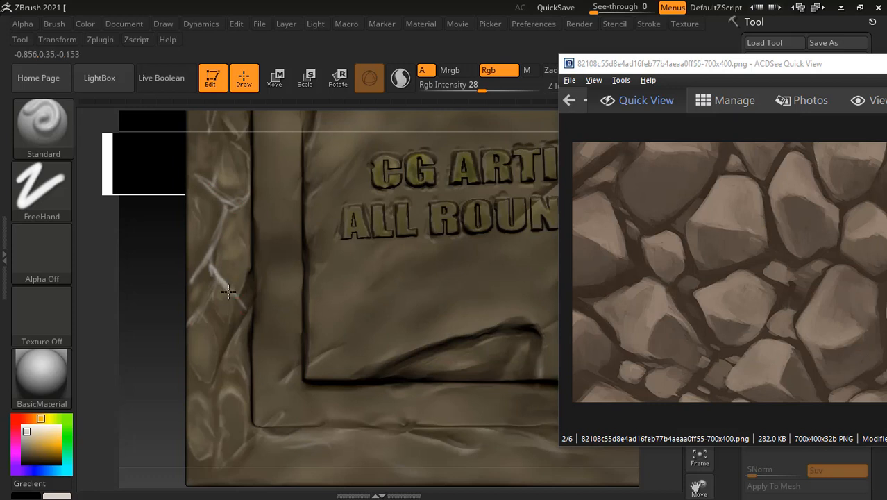
Shade the newly outlined stones midway down the left border with alternating dark brown and light tan.
drag(26, 431, 33, 450)
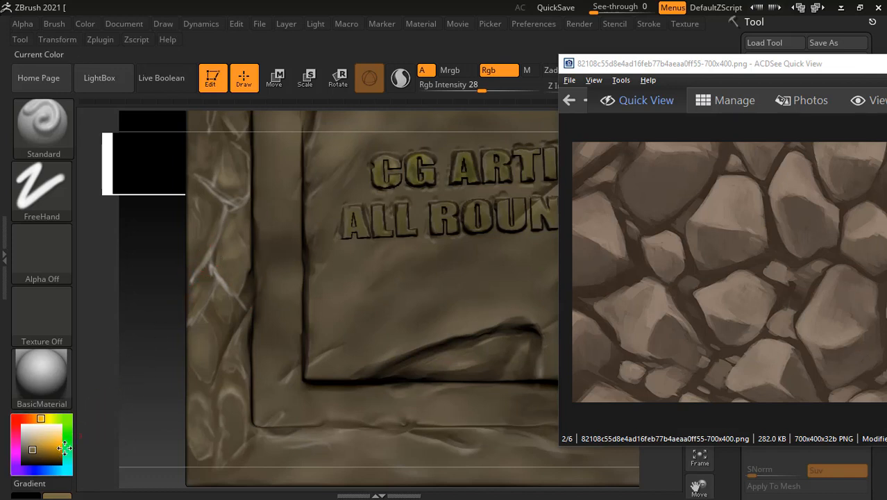
key(ctrl)
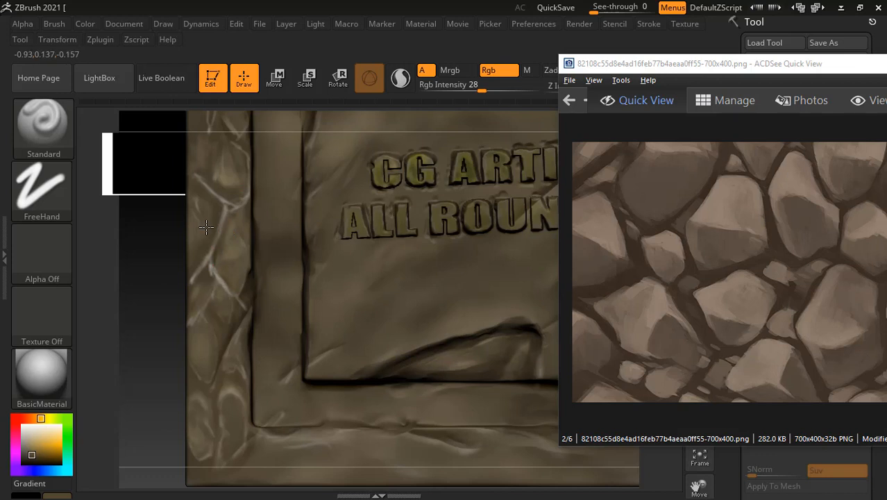
drag(32, 455, 34, 448)
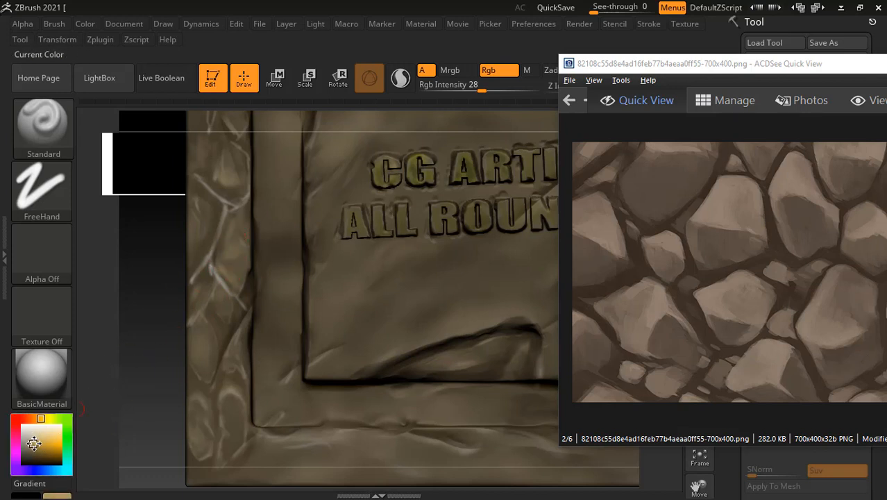
drag(33, 443, 32, 448)
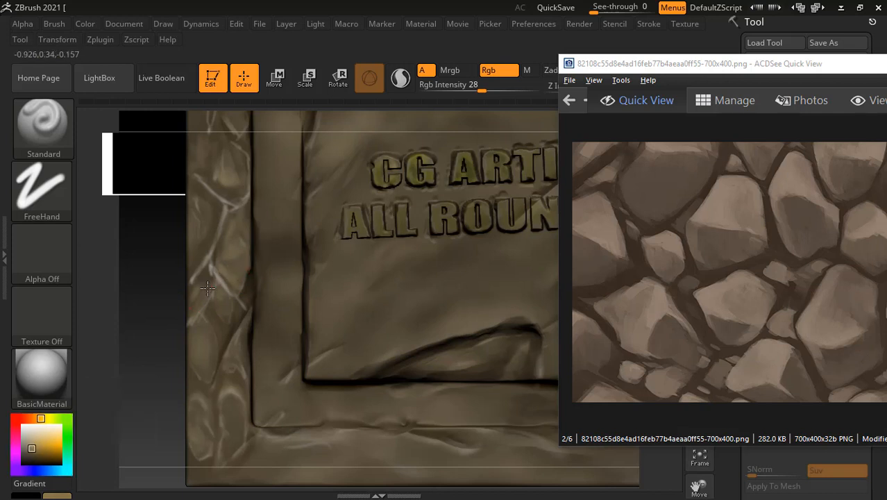
drag(31, 449, 30, 444)
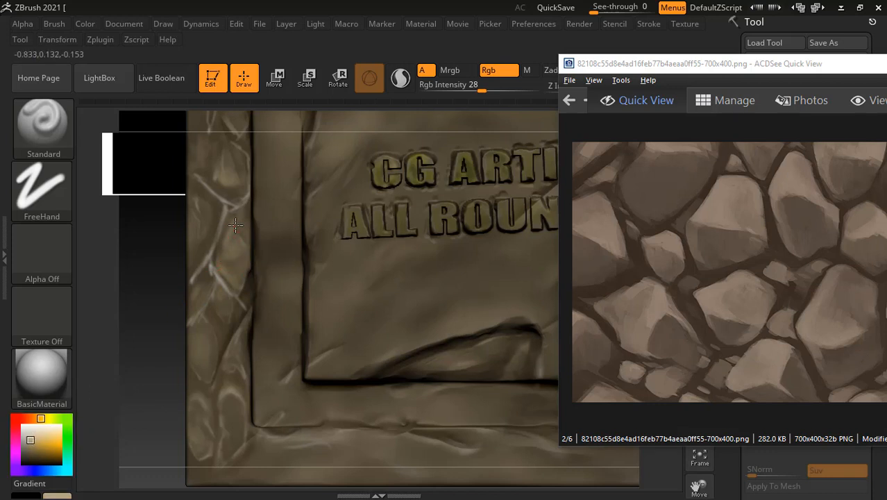
click(30, 452)
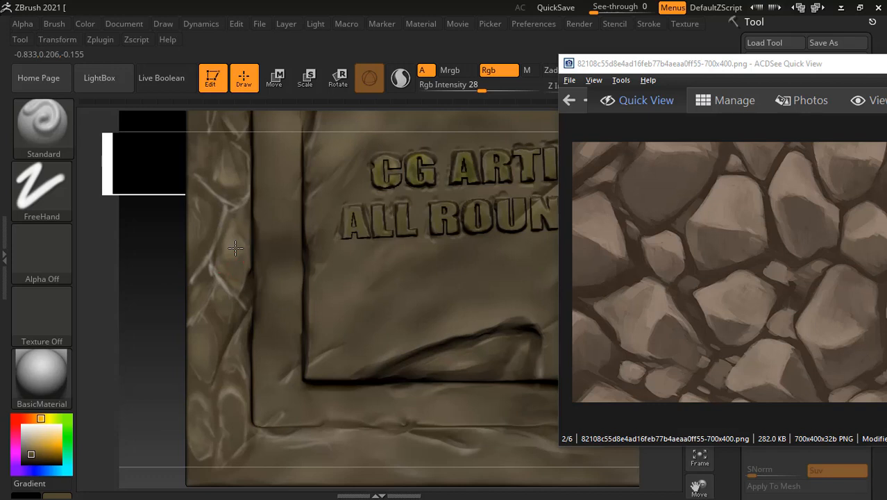
click(32, 439)
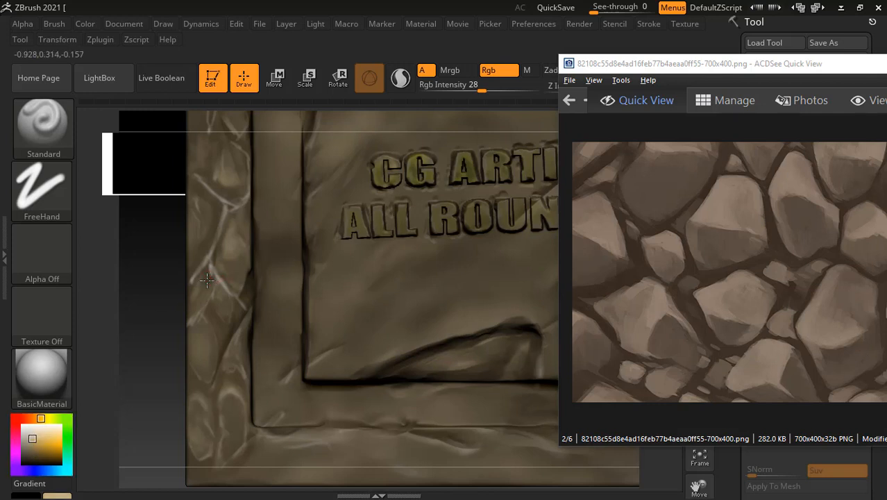
drag(31, 442, 31, 451)
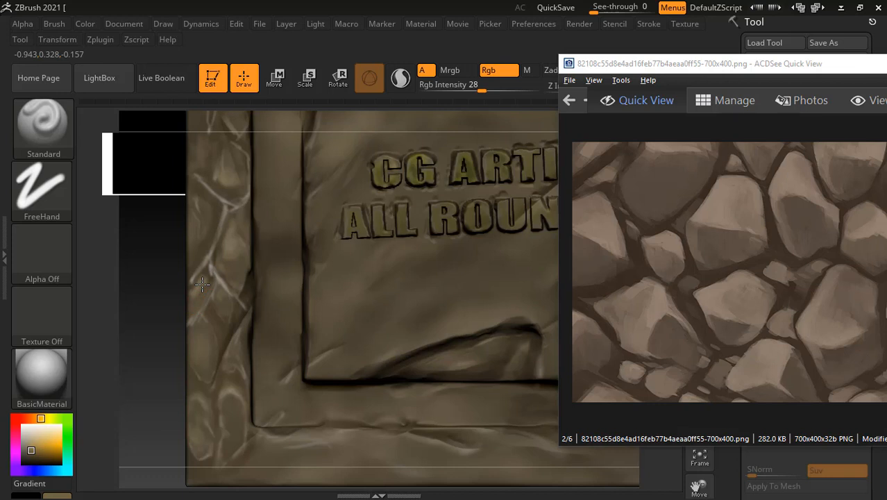
Darken the shaded sides and gaps of the stones along the whole left border with dark brown.
click(31, 455)
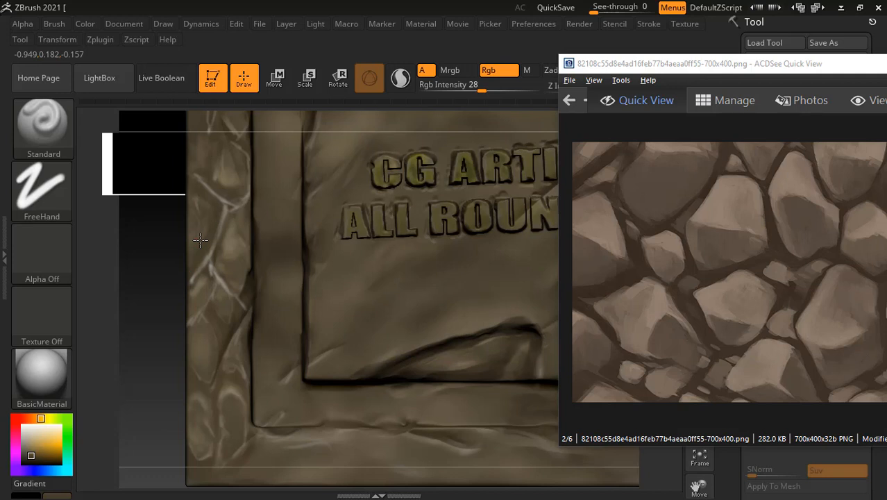
alt+drag(142, 273, 190, 373)
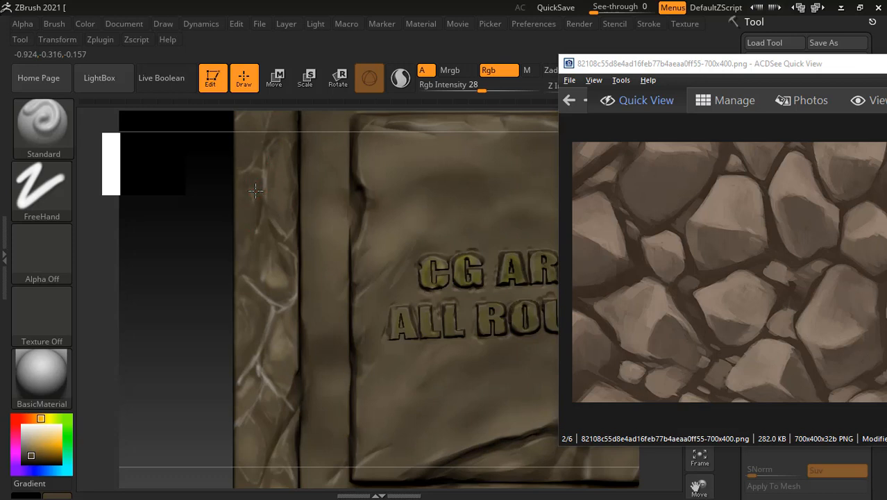
drag(197, 234, 249, 238)
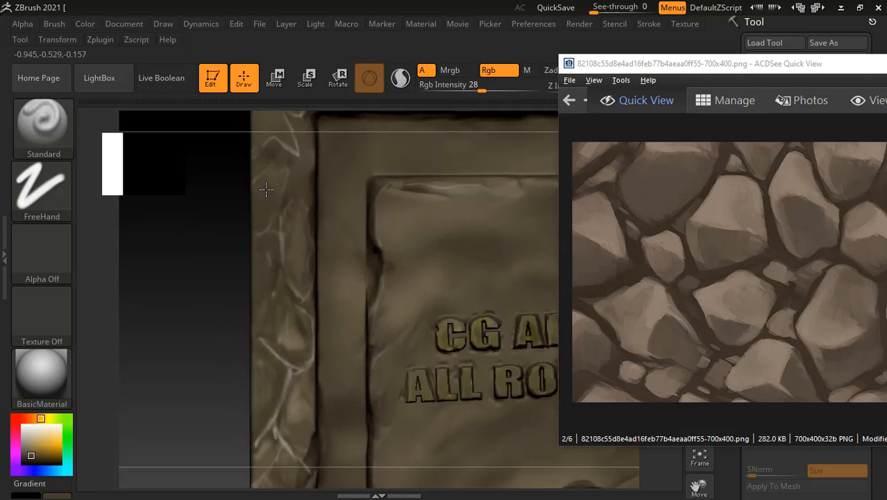
drag(265, 188, 253, 219)
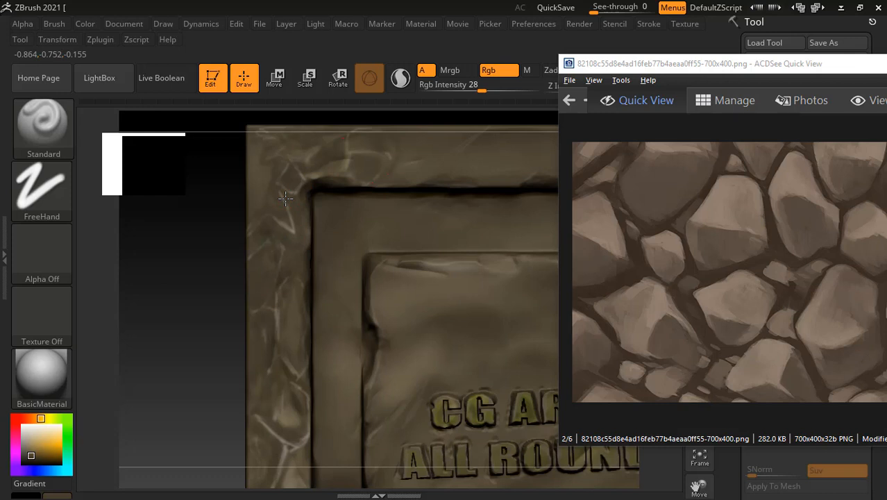
alt+drag(226, 222, 227, 310)
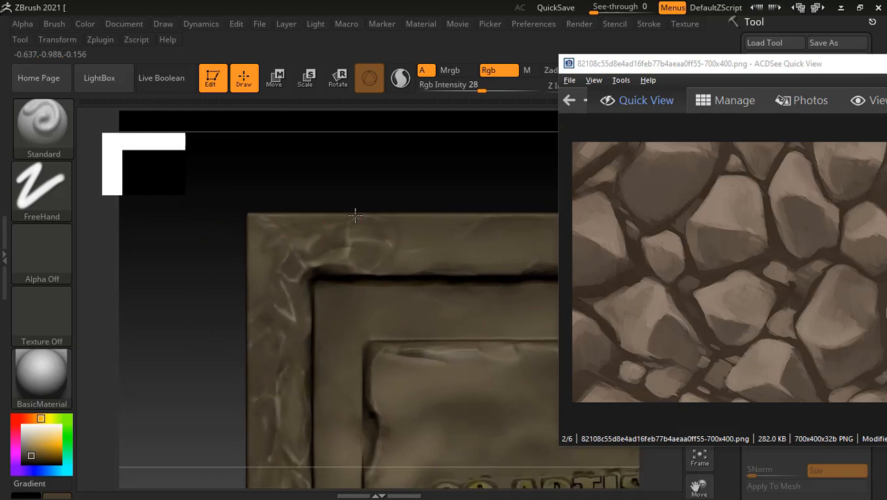
alt+drag(242, 234, 222, 177)
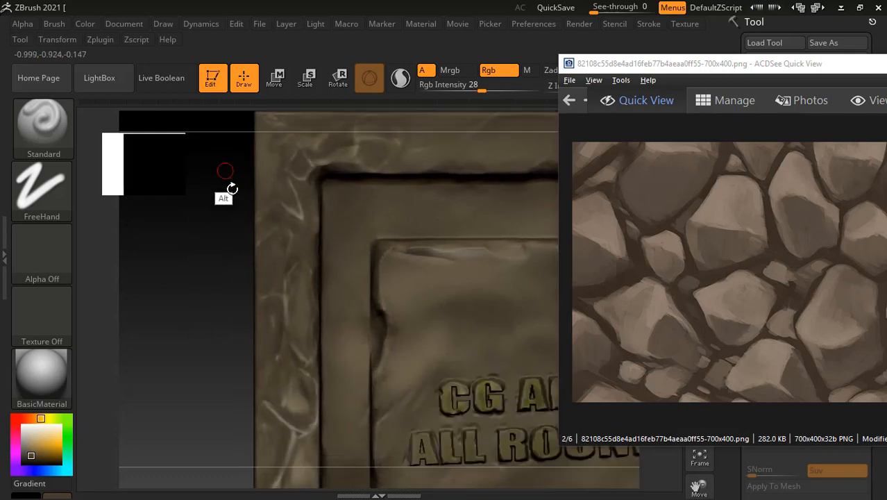
alt+drag(243, 332, 275, 272)
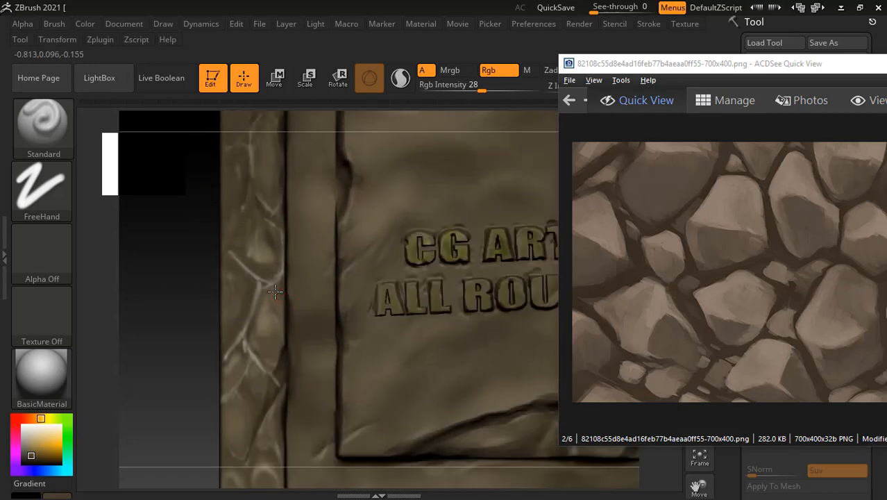
alt+drag(186, 480, 174, 368)
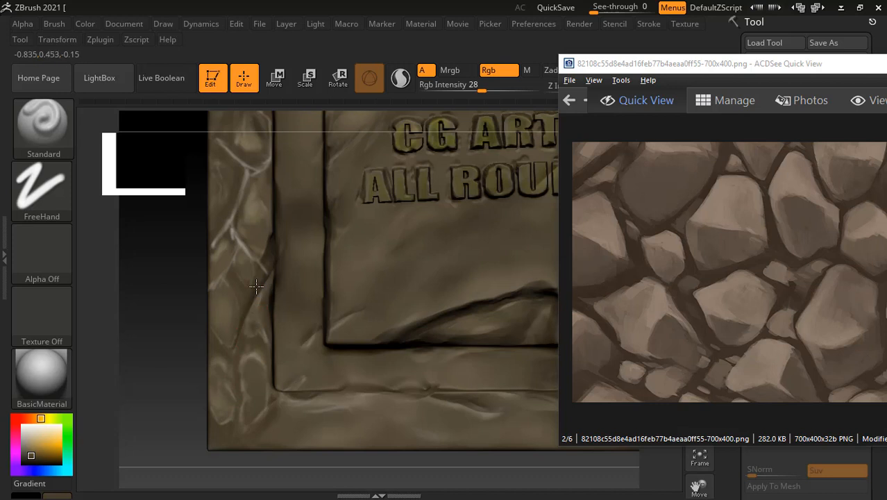
alt+drag(202, 317, 192, 280)
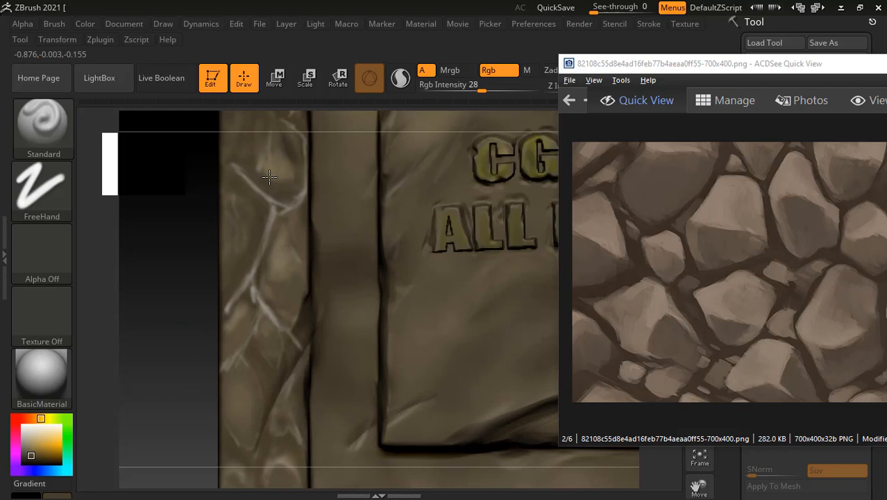
alt+drag(202, 309, 181, 272)
Set the Rgb Intensity to 10 and softly lighten the stones on the middle and upper left border with light tan.
click(29, 441)
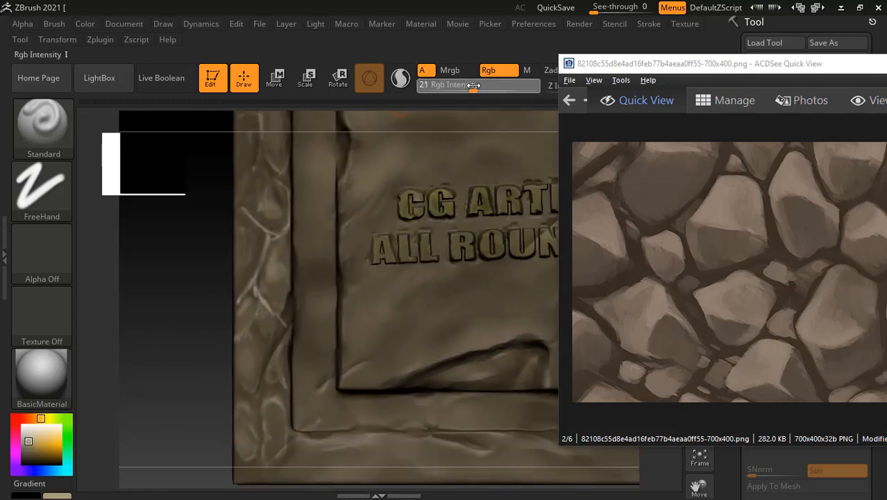
drag(481, 84, 471, 85)
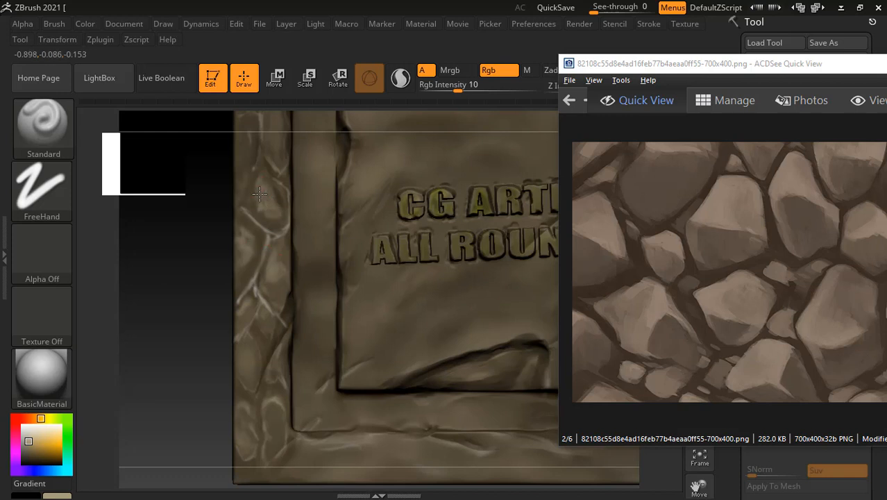
alt+drag(191, 207, 193, 285)
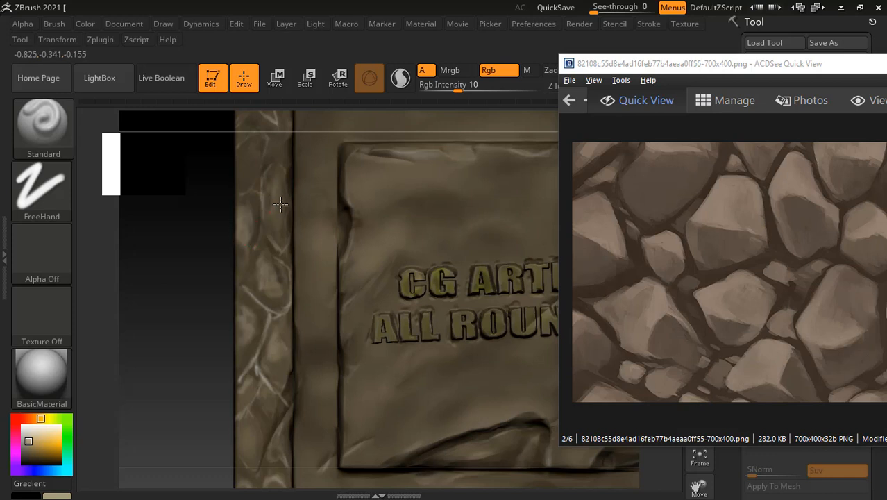
drag(181, 272, 252, 226)
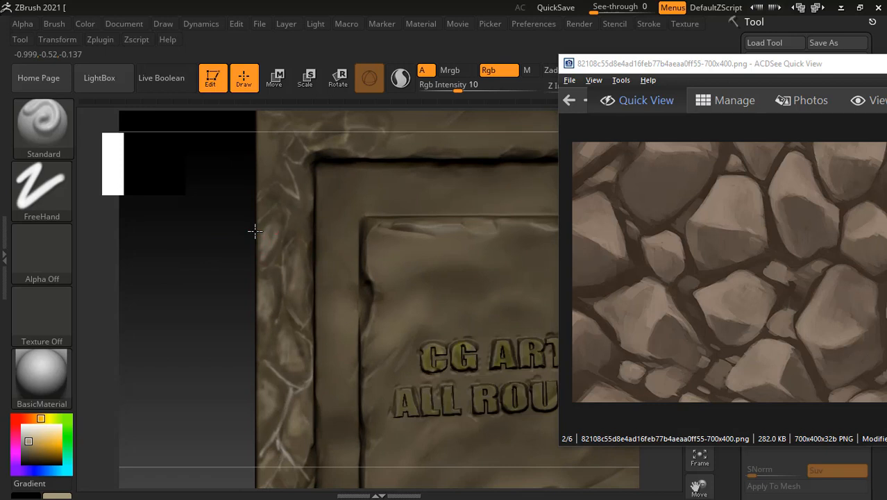
drag(249, 253, 266, 216)
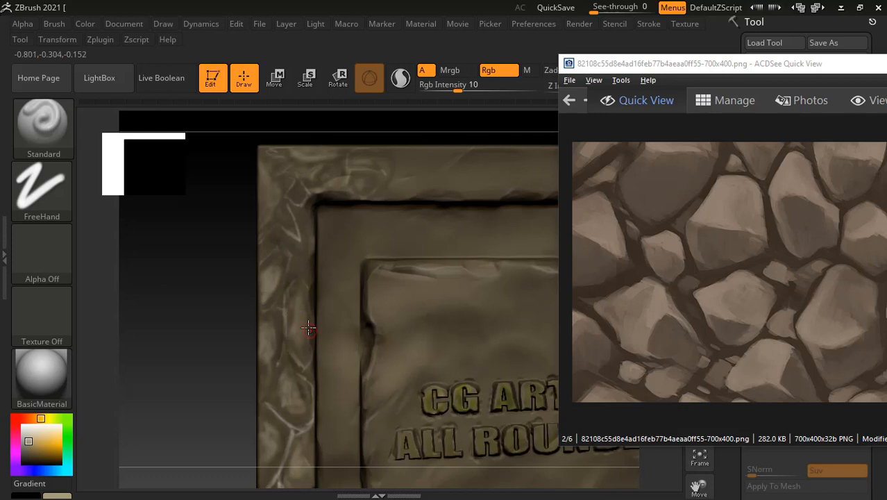
Build up soft light tan highlights on the stones from the middle of the left border down to its lower corner.
alt+drag(257, 377, 264, 257)
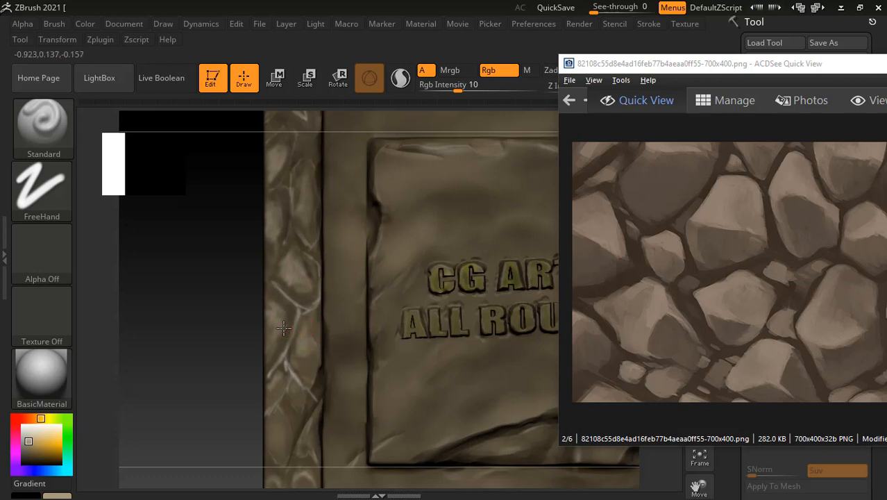
drag(250, 354, 307, 247)
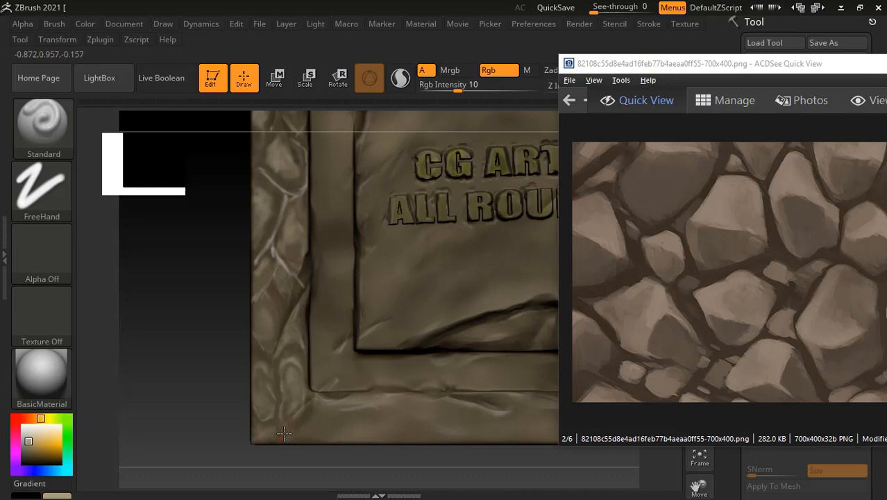
drag(219, 403, 286, 281)
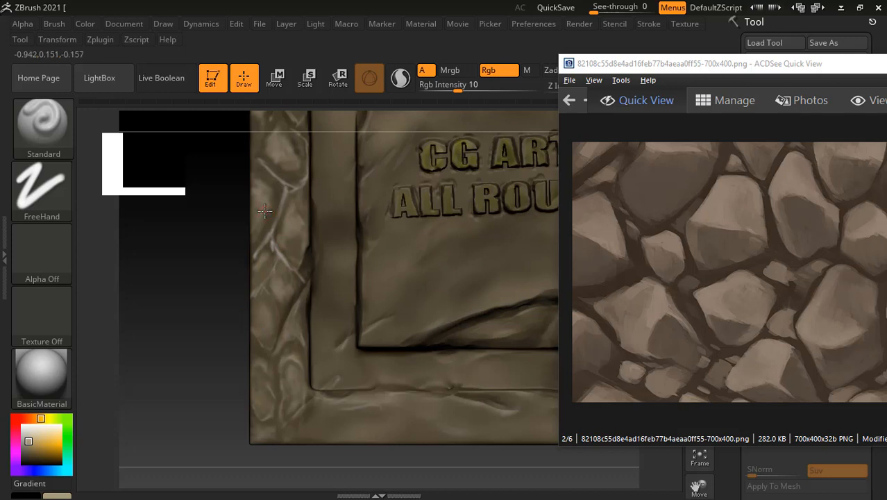
alt+drag(212, 252, 220, 361)
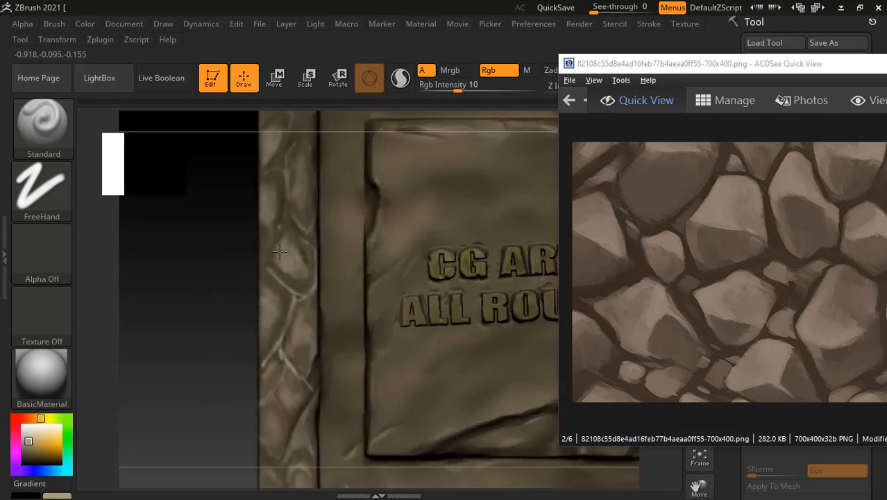
Paint soft light tan highlights on the stones at the frame's upper left corner and the start of the top border.
alt+drag(214, 281, 215, 346)
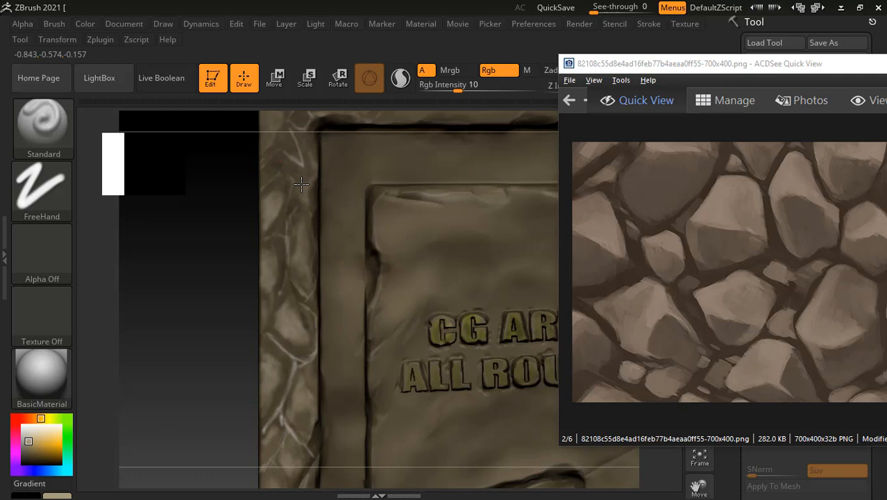
drag(239, 201, 263, 257)
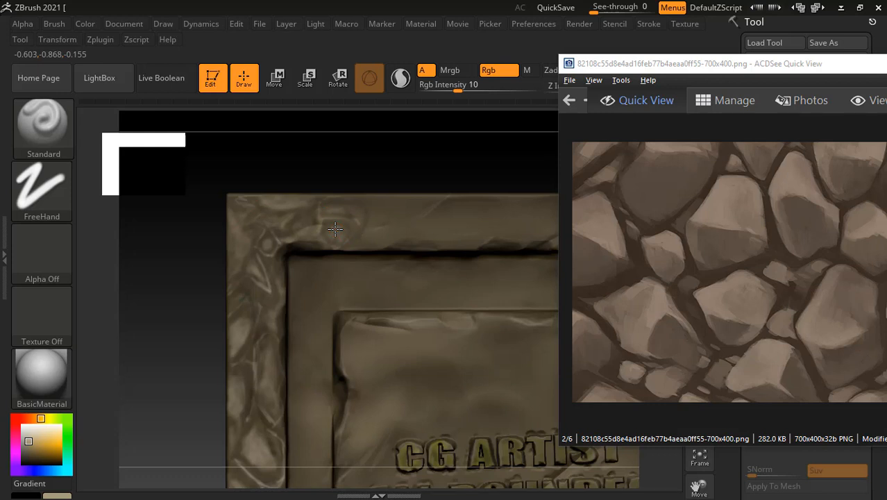
Put the stone reference image away to review the whole name plate, and switch back to the reference in ACDSee Quick View.
alt+drag(194, 351, 210, 336)
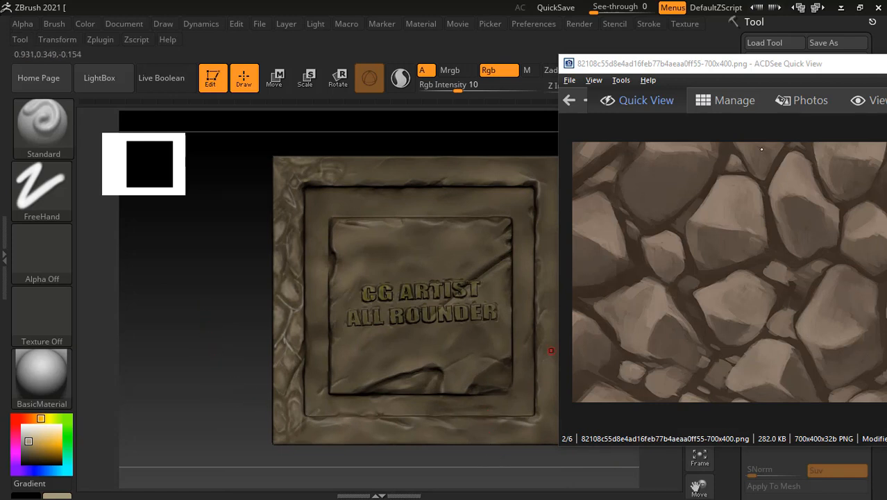
drag(832, 67, 736, 98)
click(875, 96)
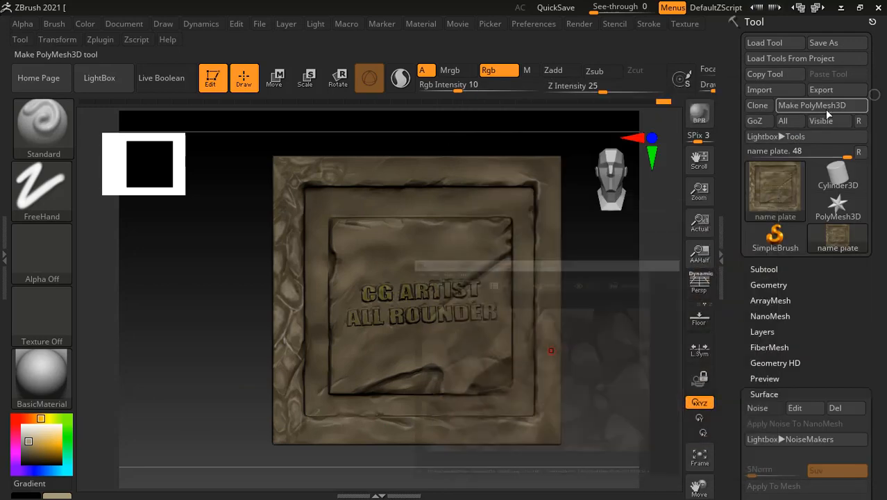
alt+drag(636, 278, 623, 327)
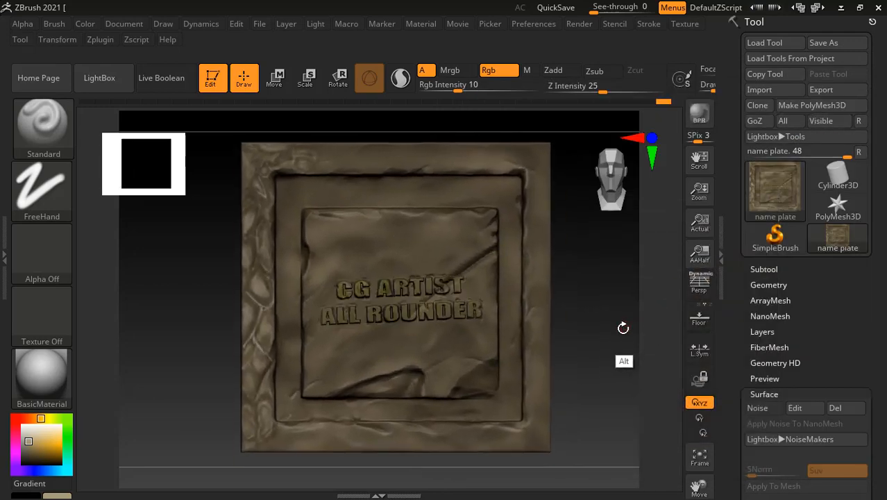
key(alt+Tab)
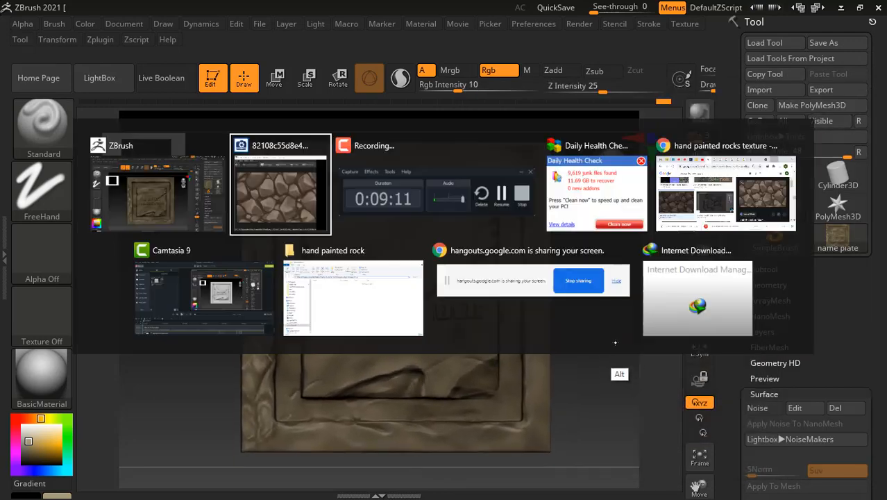